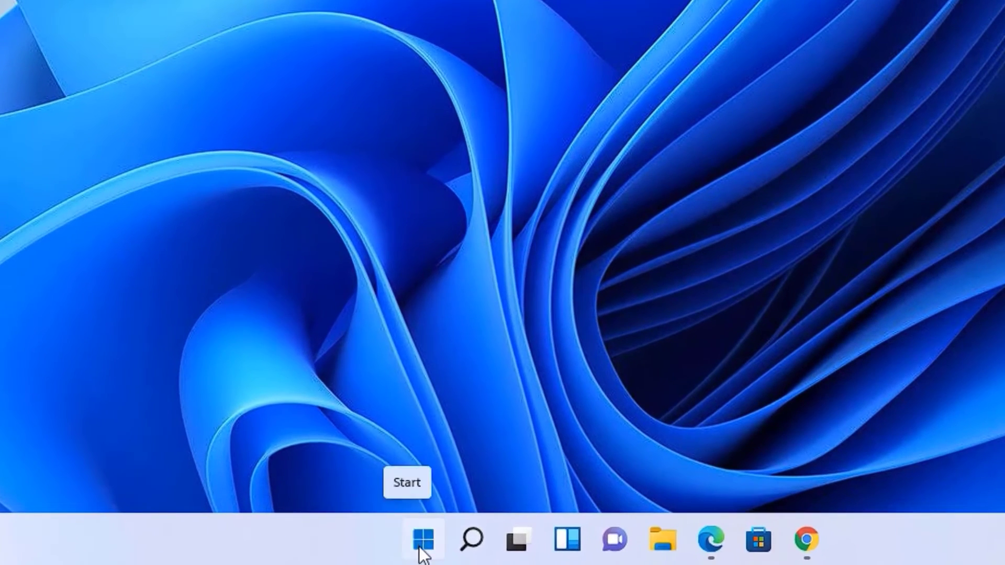
# Open the Run dialog from the Start context menu and enter 'temp' as the location
pyautogui.rightClick(422, 553)
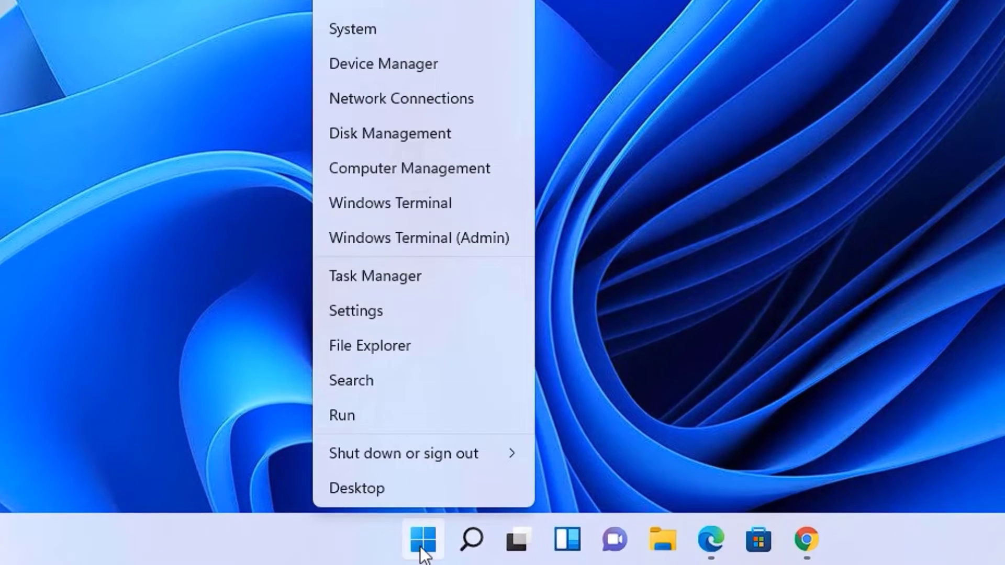
pyautogui.click(423, 419)
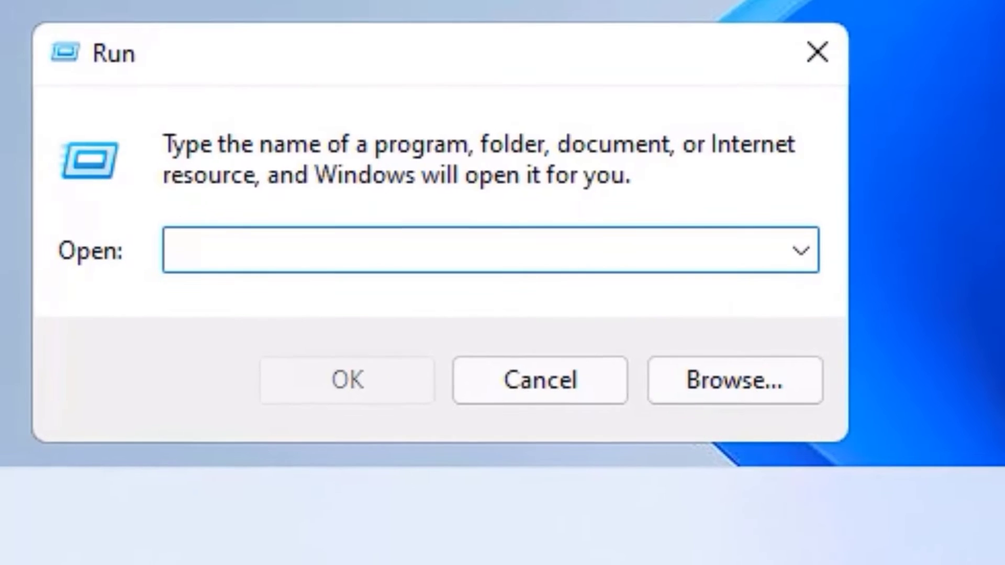
pyautogui.write('te')
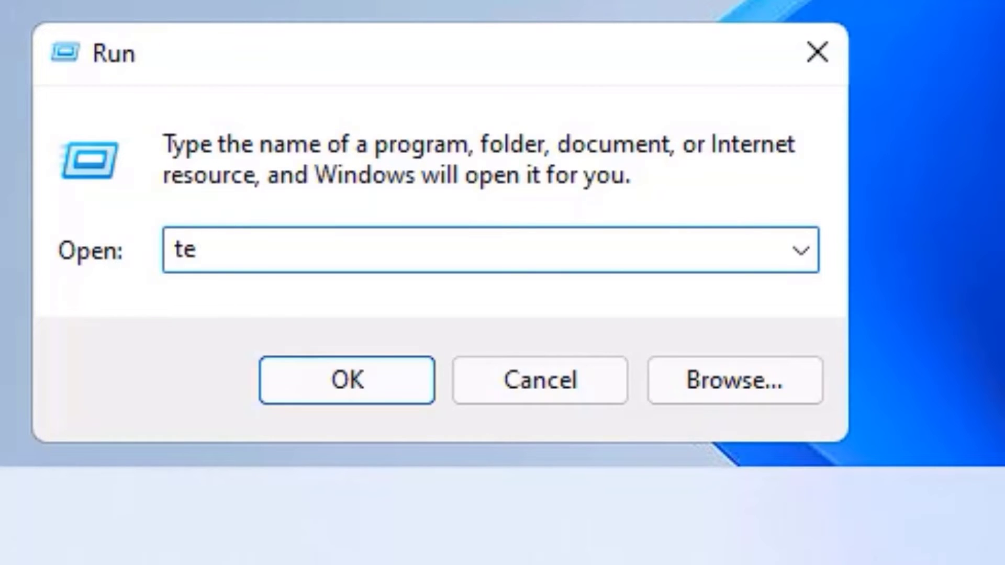
pyautogui.write('mp')
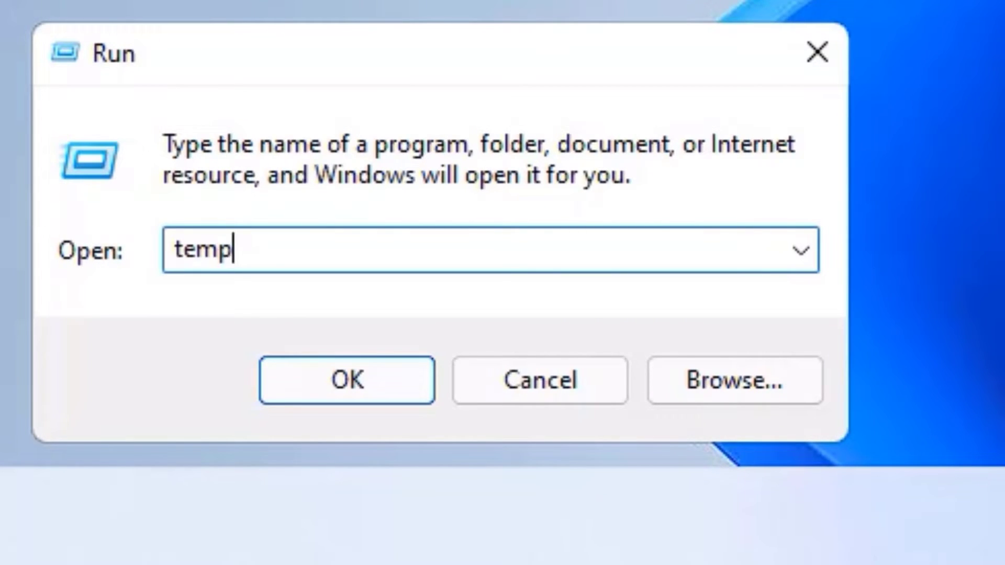
# Open C:\Windows\Temp and delete all 21 of its items, approving administrator permission
pyautogui.press('Return')
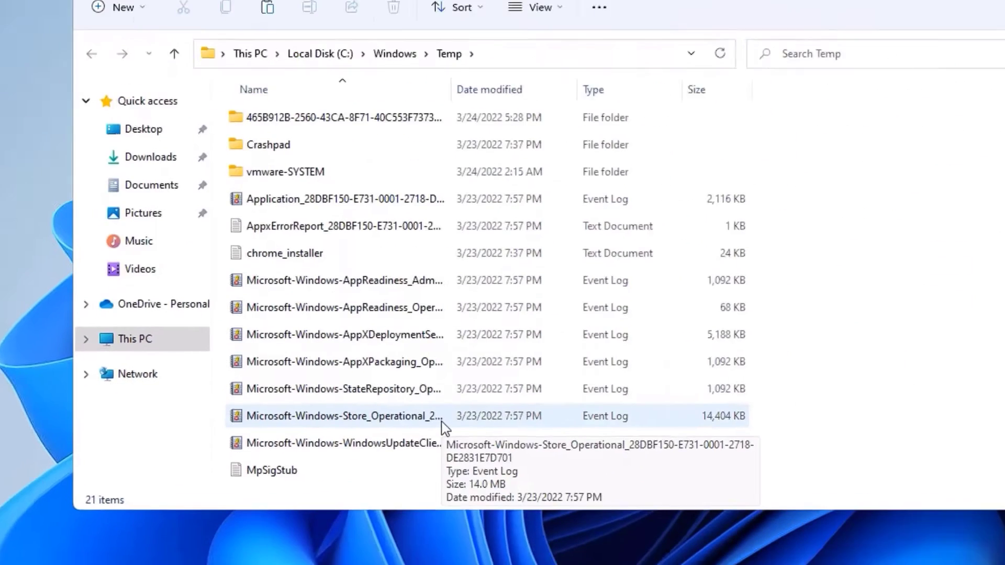
pyautogui.hotkey('ctrl', 'a')
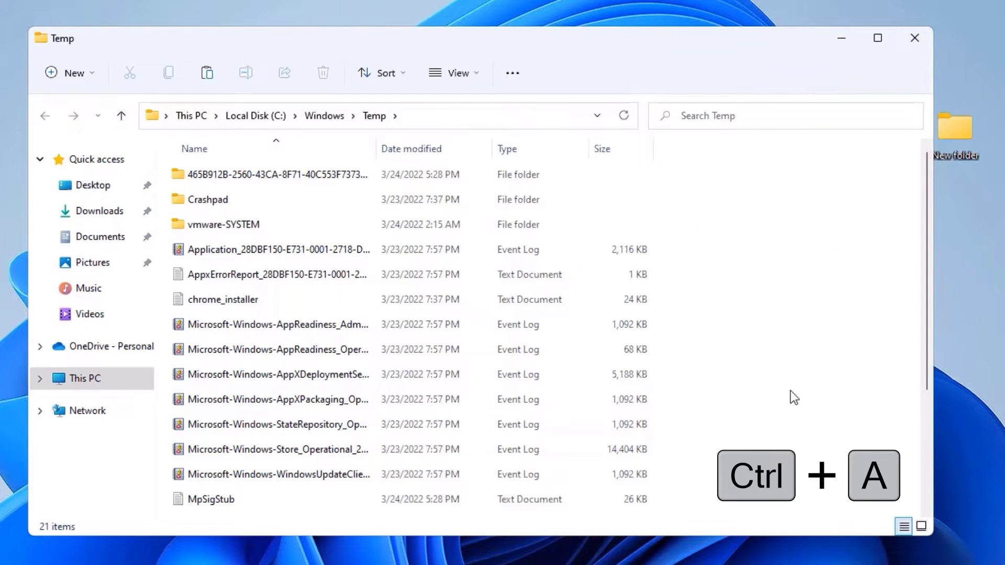
pyautogui.hotkey('ctrl', 'a')
pyautogui.press('Delete')
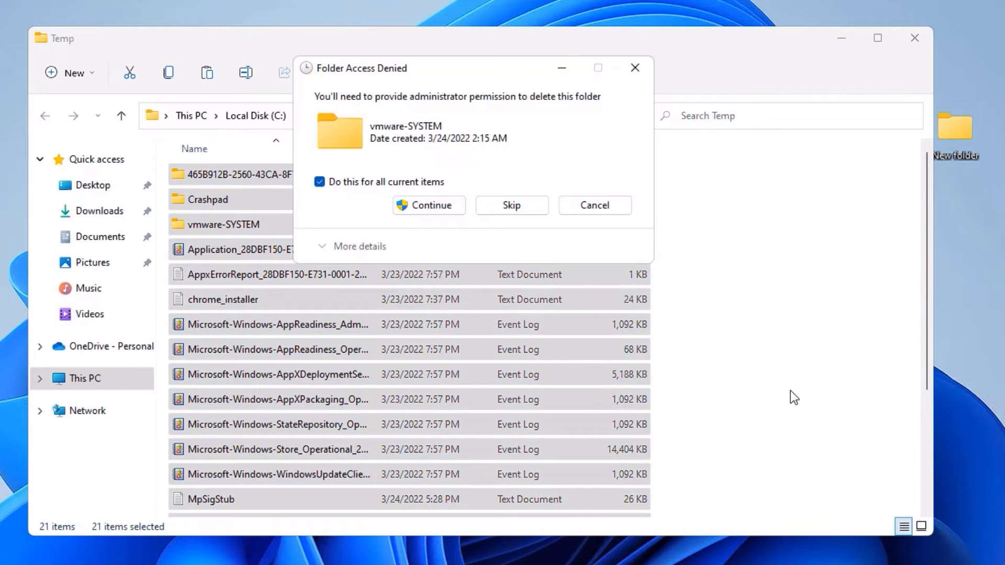
pyautogui.press('Return')
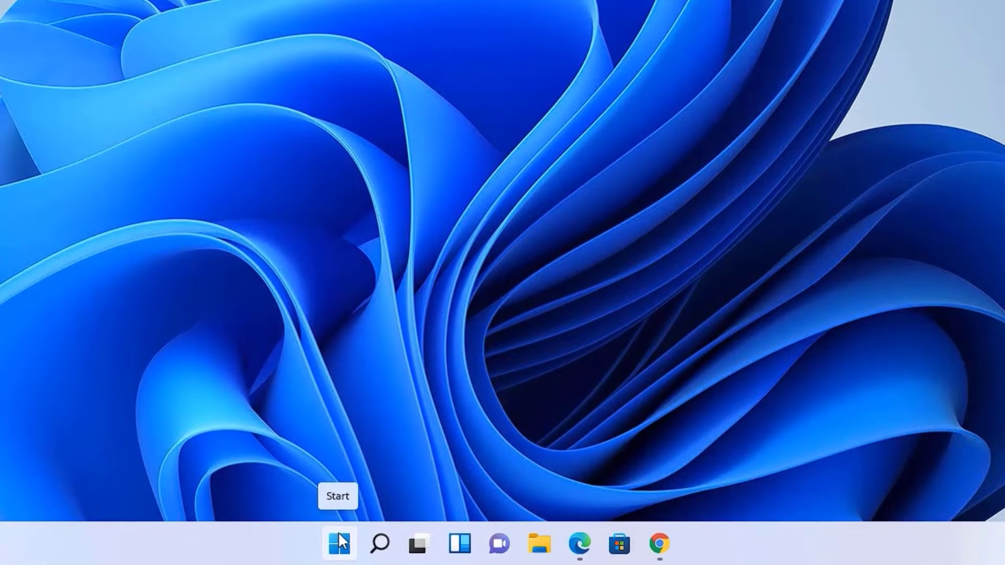
# Open the Run dialog from the Start context menu and enter '%temp%' as the location
pyautogui.rightClick(341, 542)
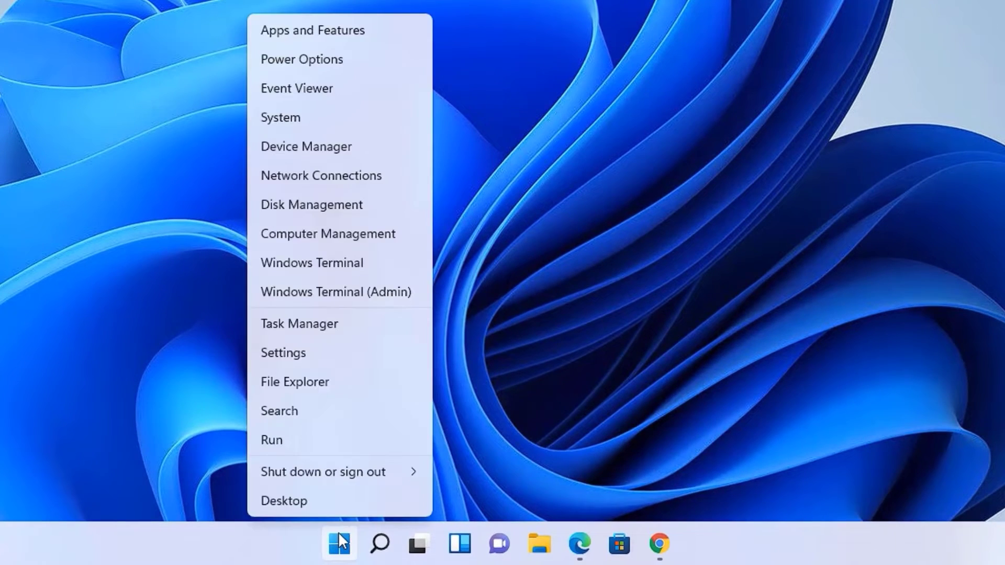
pyautogui.click(325, 437)
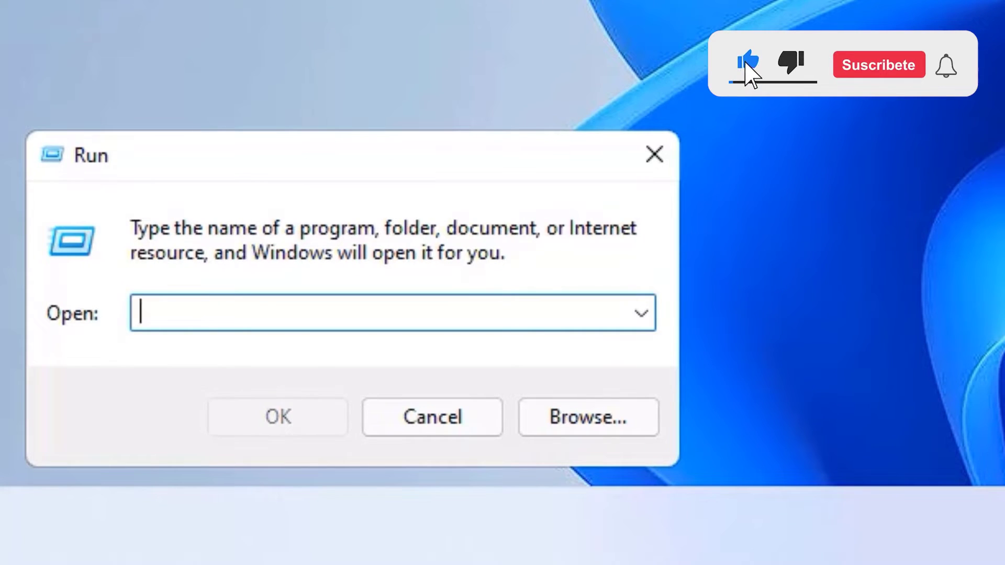
pyautogui.write('%temp')
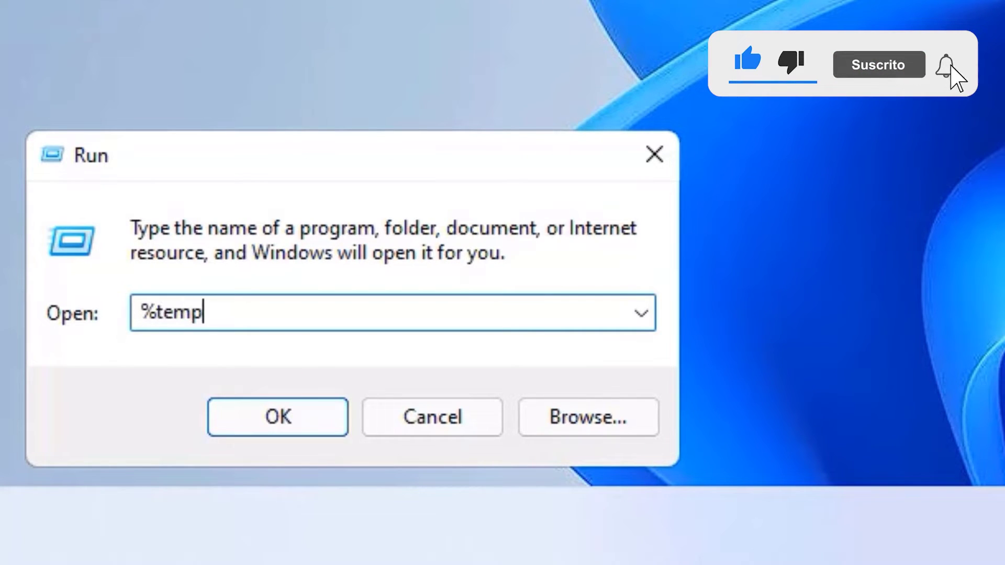
pyautogui.write('%')
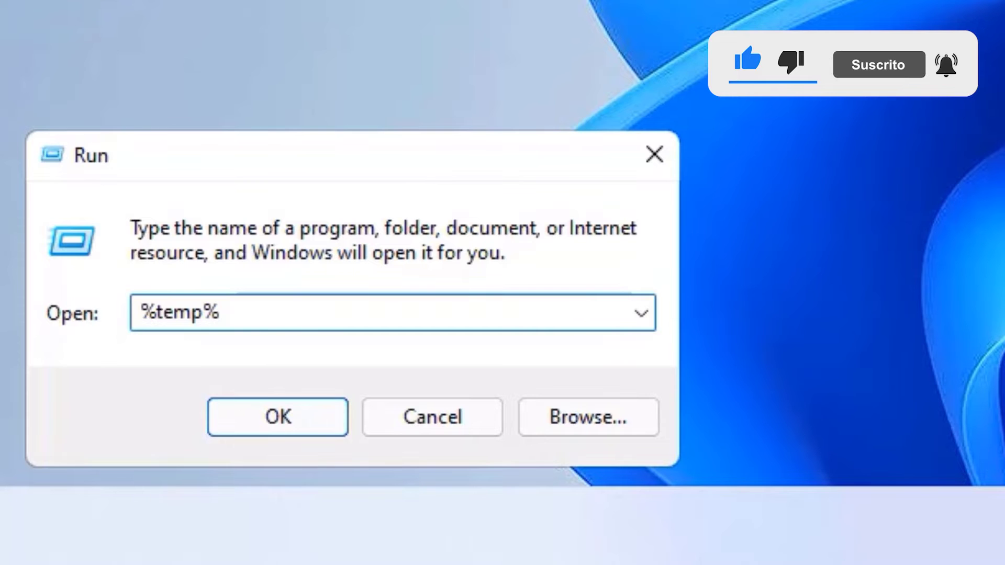
# Delete the user %temp% folder's items, skipping the file in use, and close the window
pyautogui.press('Return')
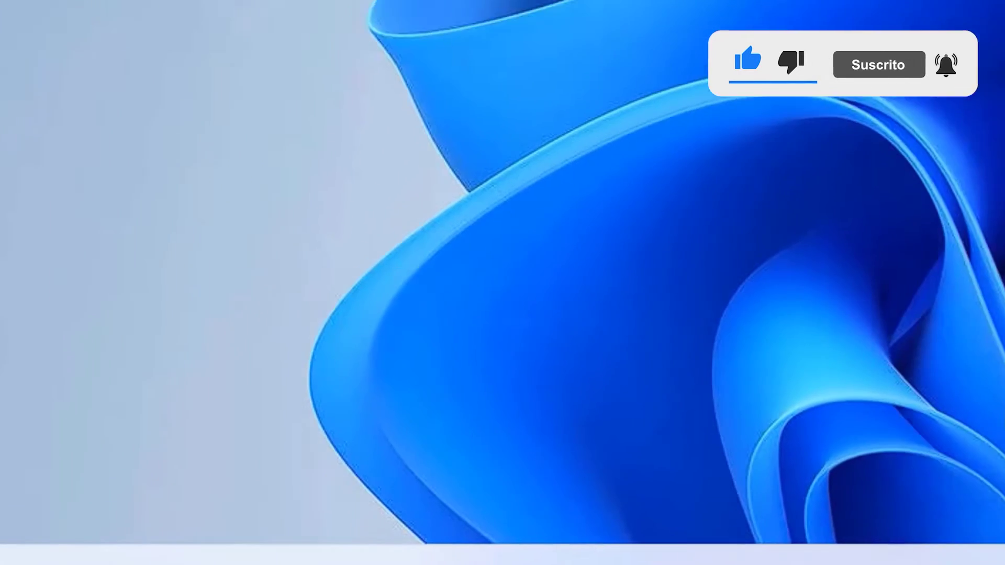
pyautogui.hotkey('ctrl', 'a')
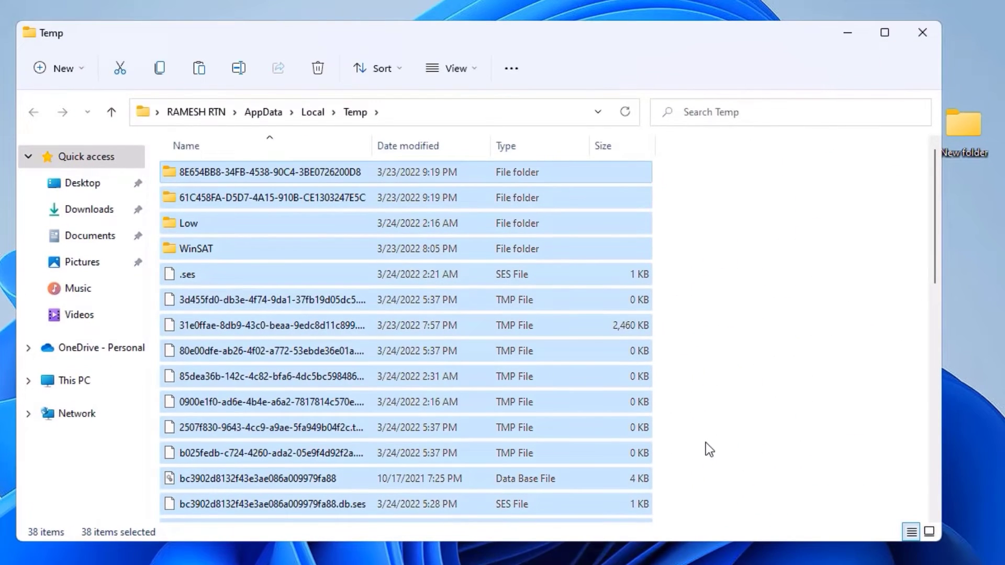
pyautogui.press('Delete')
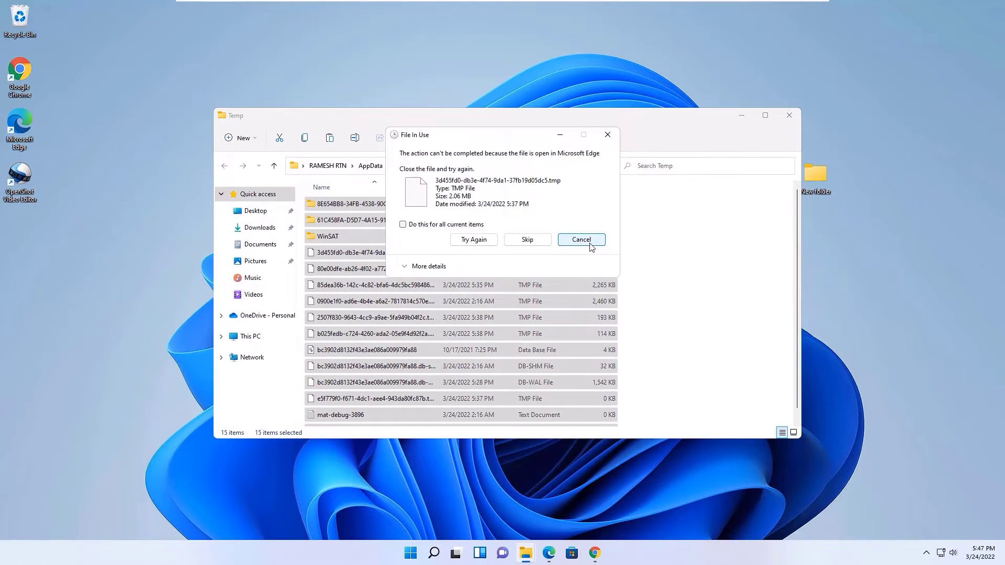
pyautogui.click(608, 233)
pyautogui.click(789, 116)
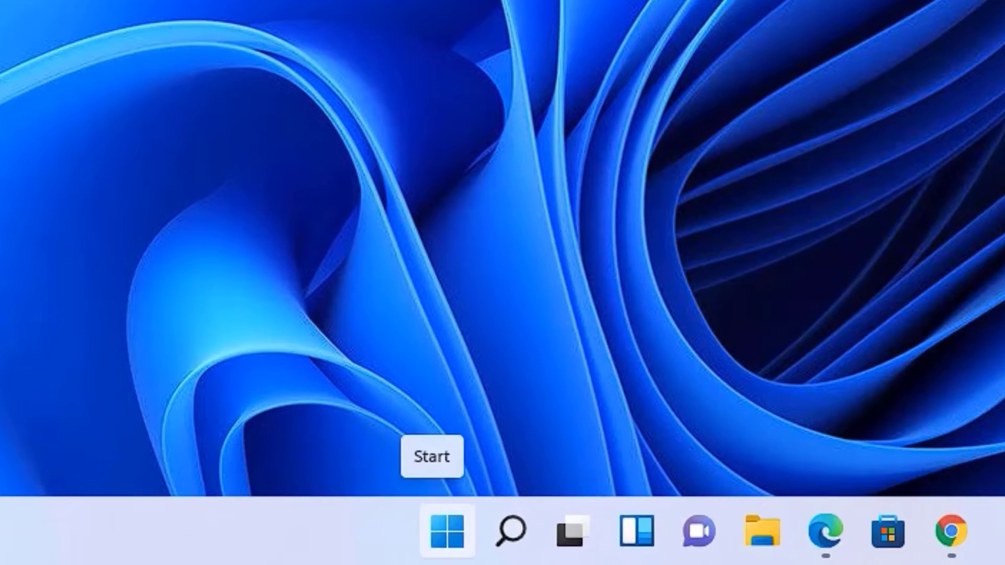
# Open the Prefetch folder through Run with 'prefetch' and grant permanent access to it
pyautogui.rightClick(448, 532)
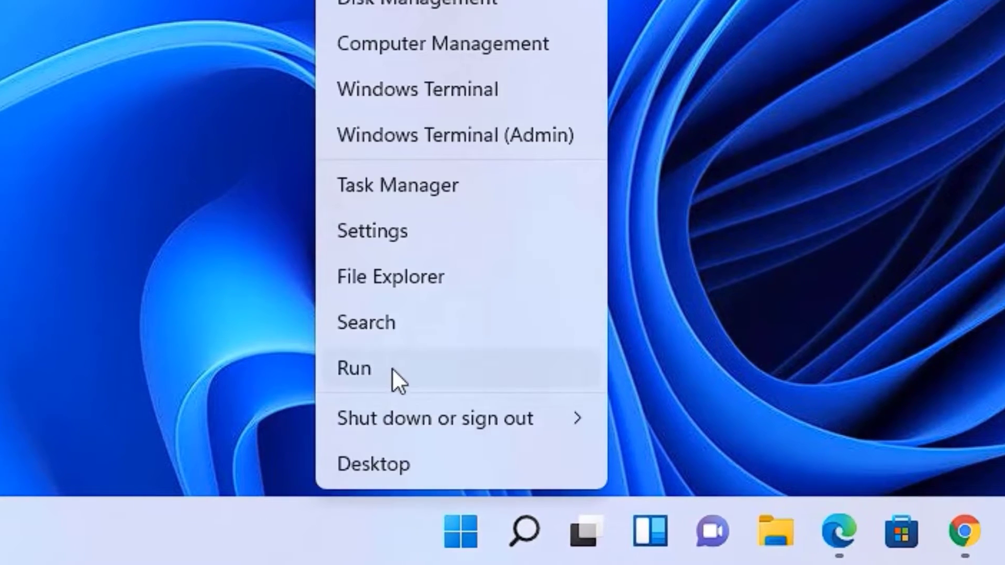
pyautogui.click(378, 368)
pyautogui.write('prefetch')
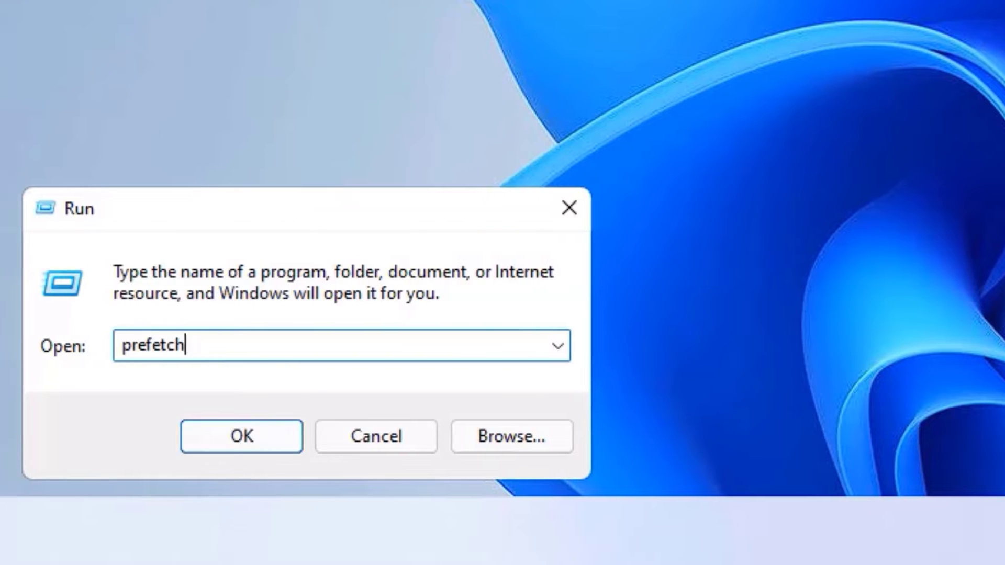
pyautogui.press('Return')
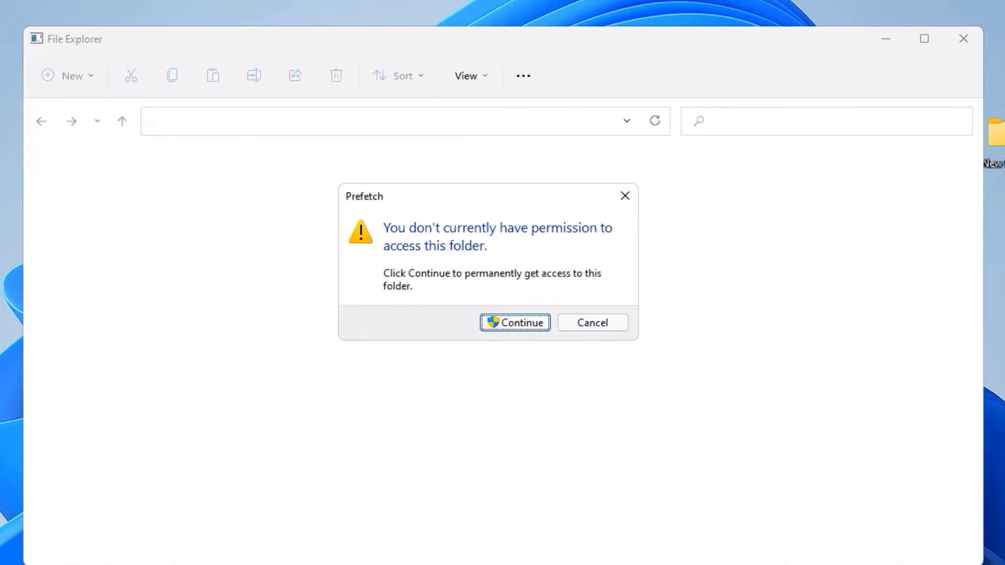
pyautogui.click(497, 324)
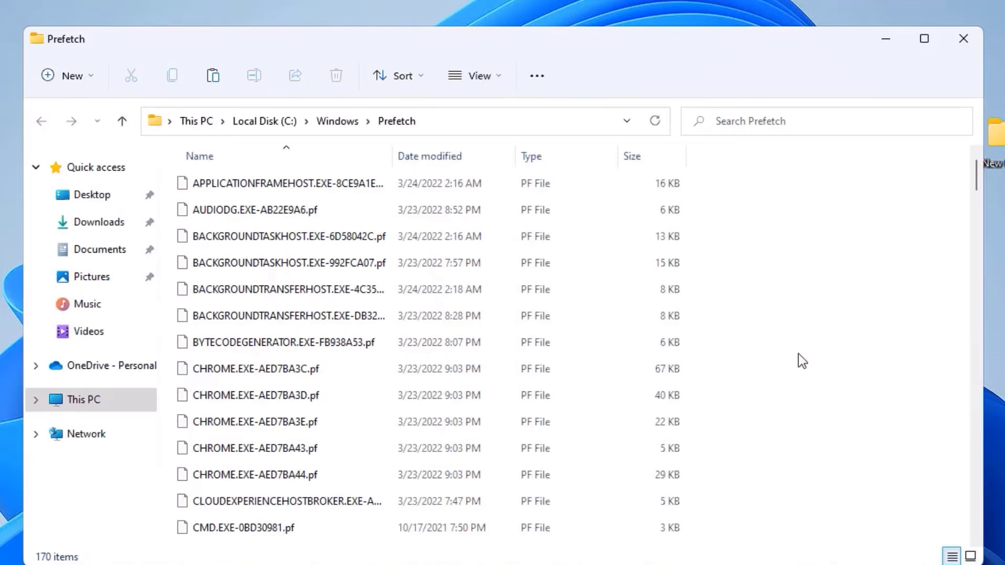
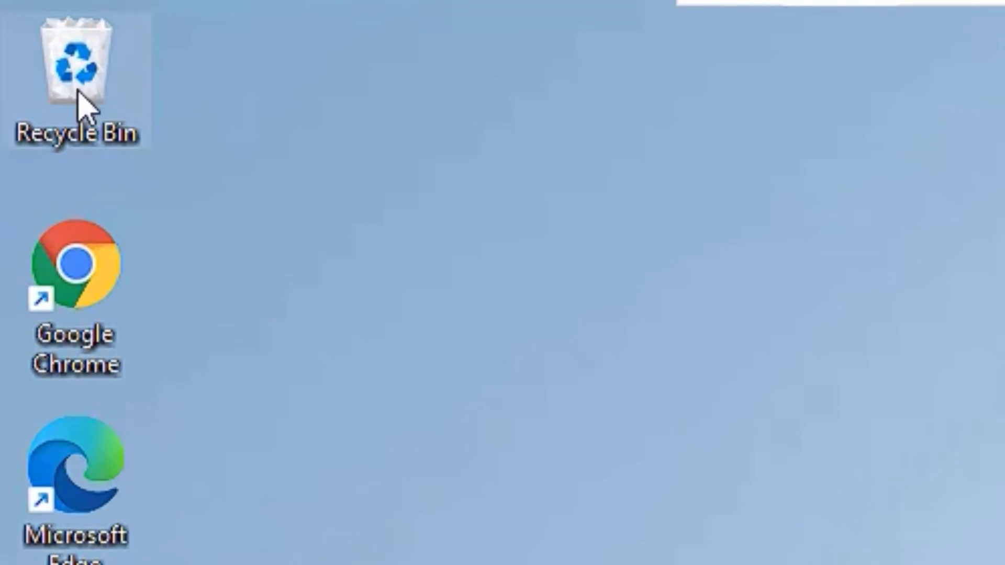
# Permanently delete all 226 Recycle Bin items, granting folder access when prompted
pyautogui.doubleClick(77, 82)
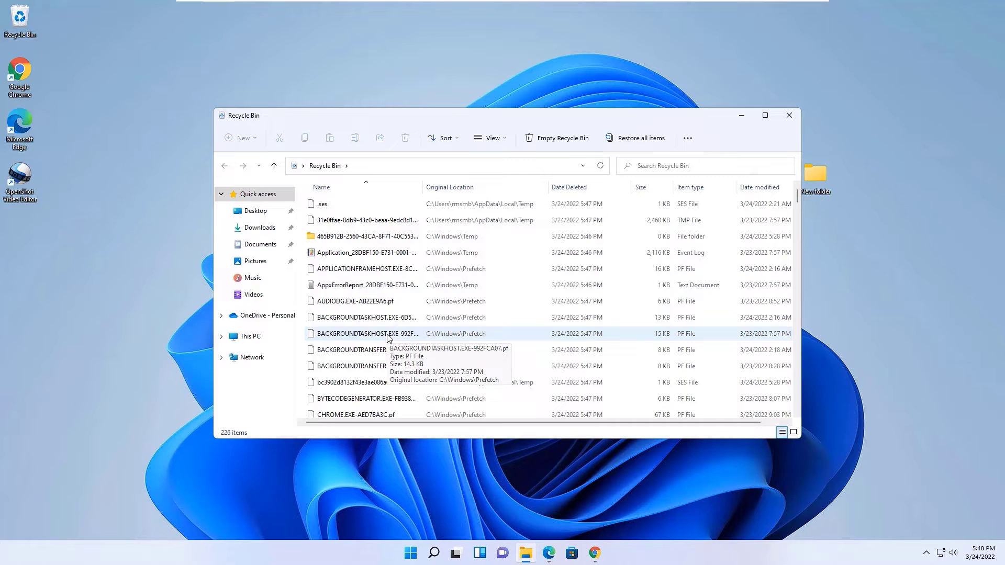
pyautogui.click(388, 335)
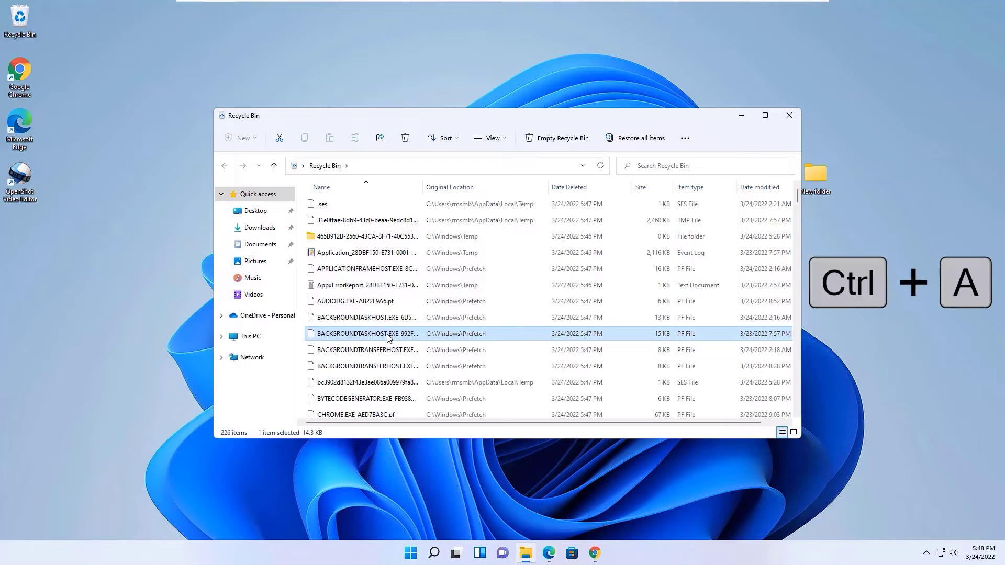
pyautogui.hotkey('ctrl', 'a')
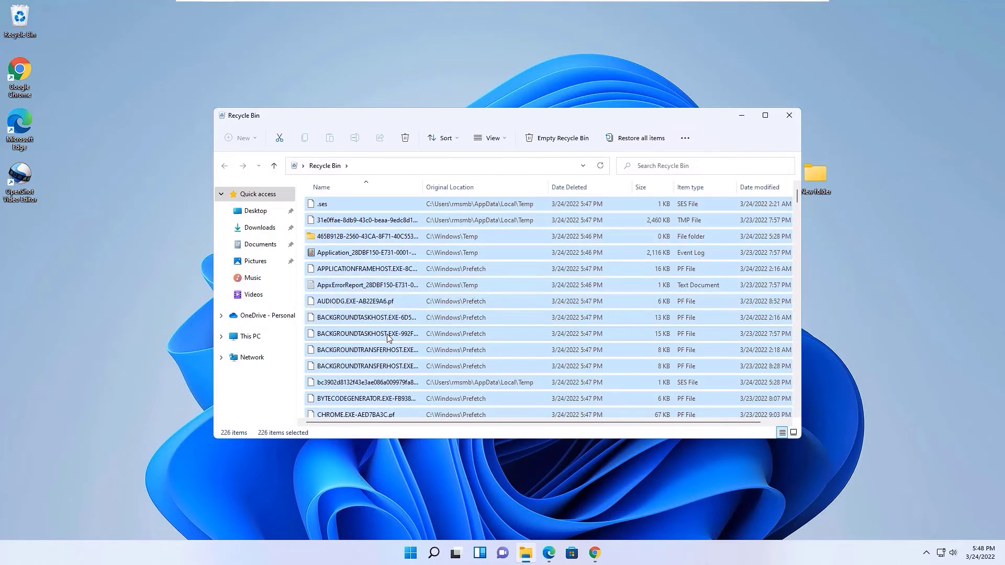
pyautogui.press('Delete')
pyautogui.press('Return')
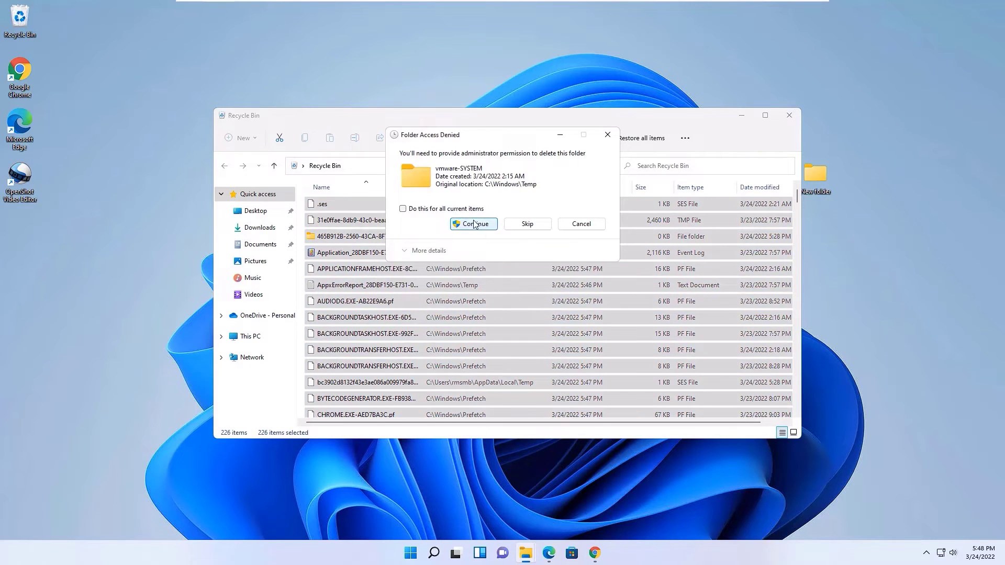
pyautogui.click(474, 225)
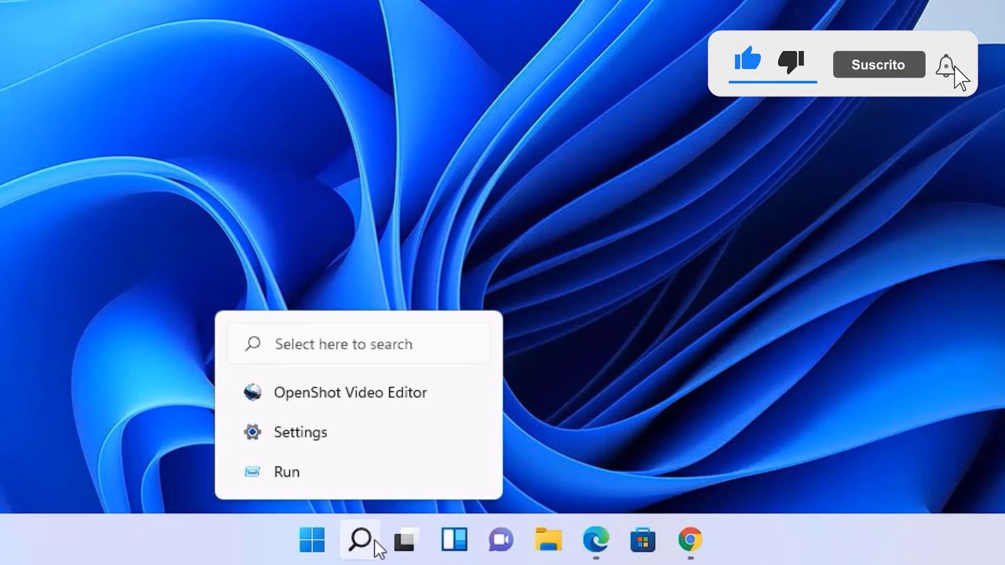
# Search 'storage' to reach Storage settings and switch Storage Sense on
pyautogui.click(377, 549)
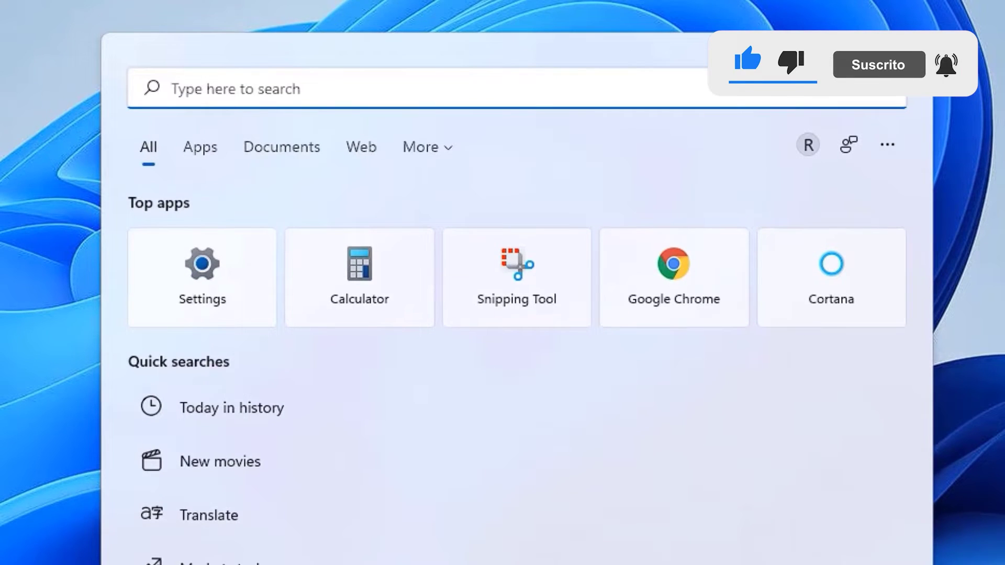
pyautogui.write('storage')
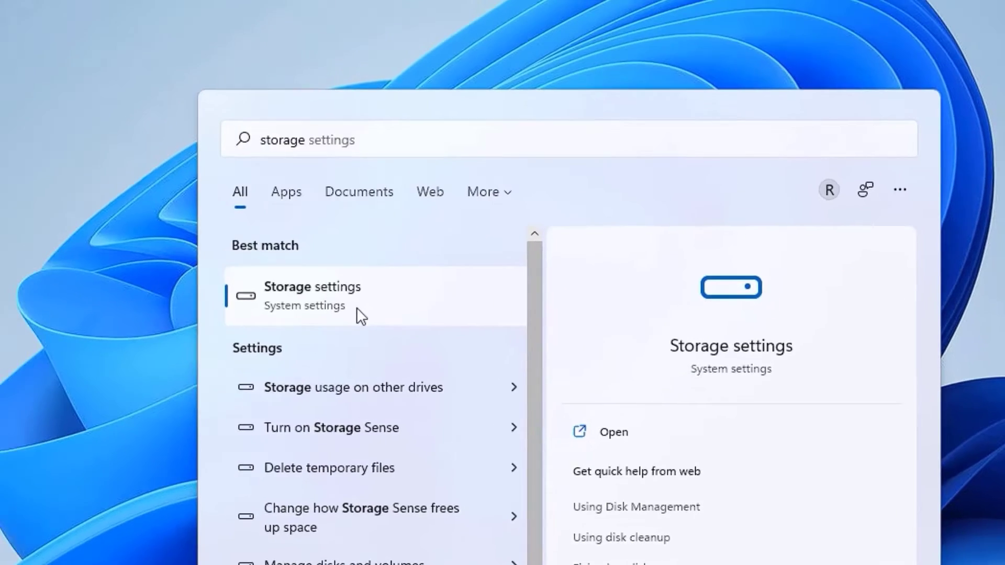
pyautogui.click(357, 309)
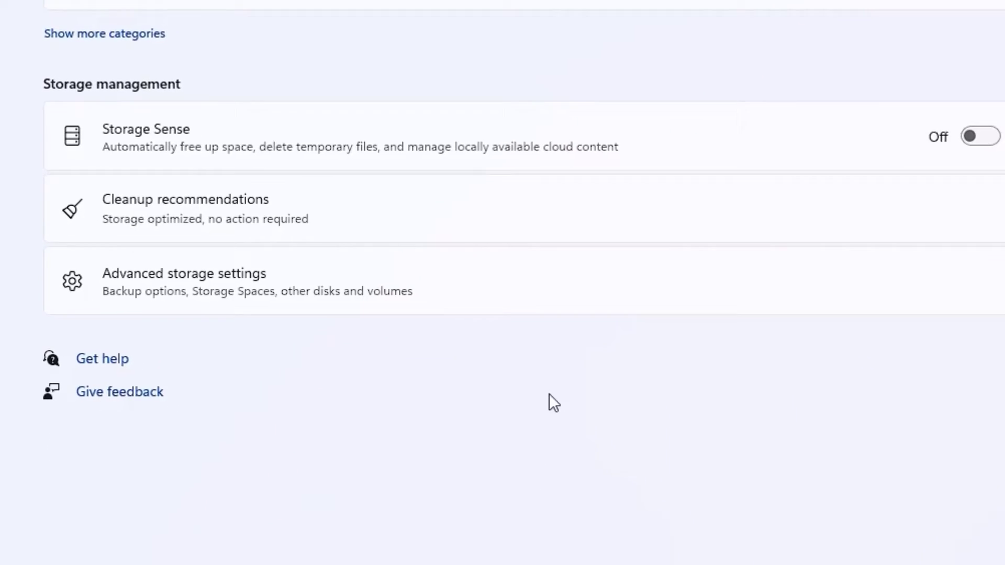
pyautogui.click(950, 129)
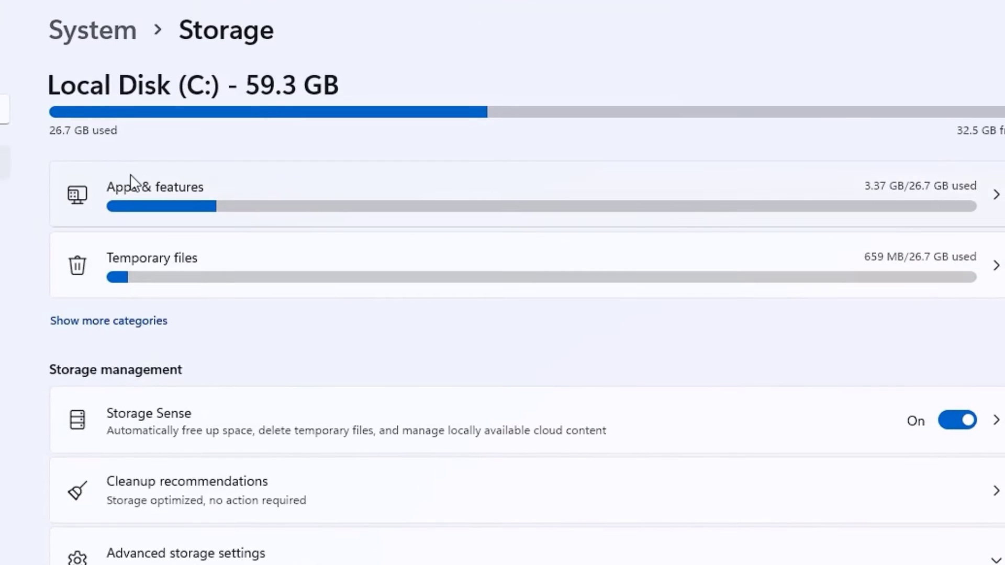
# Open the installed apps list and sort it by size
pyautogui.click(234, 178)
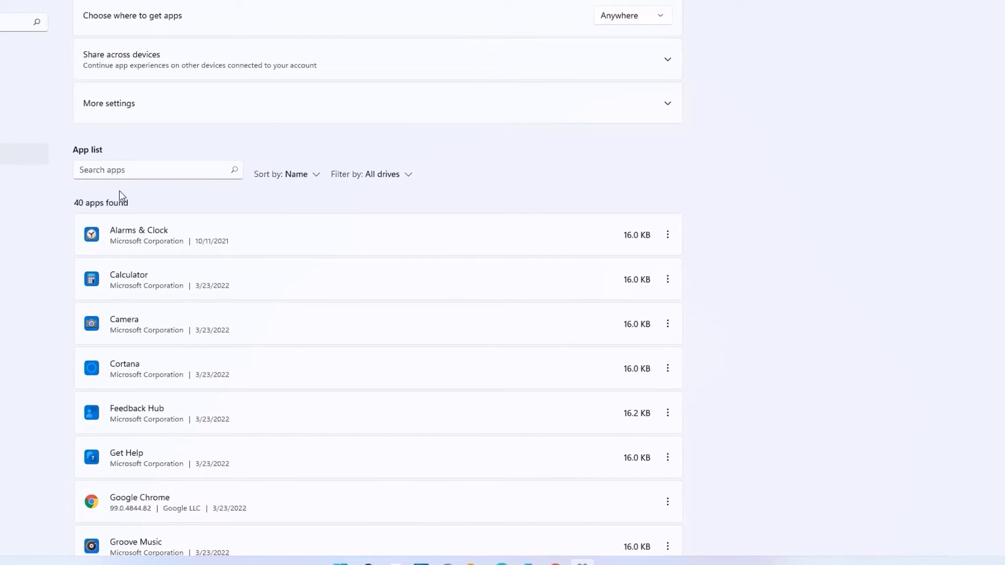
pyautogui.click(307, 178)
pyautogui.click(290, 218)
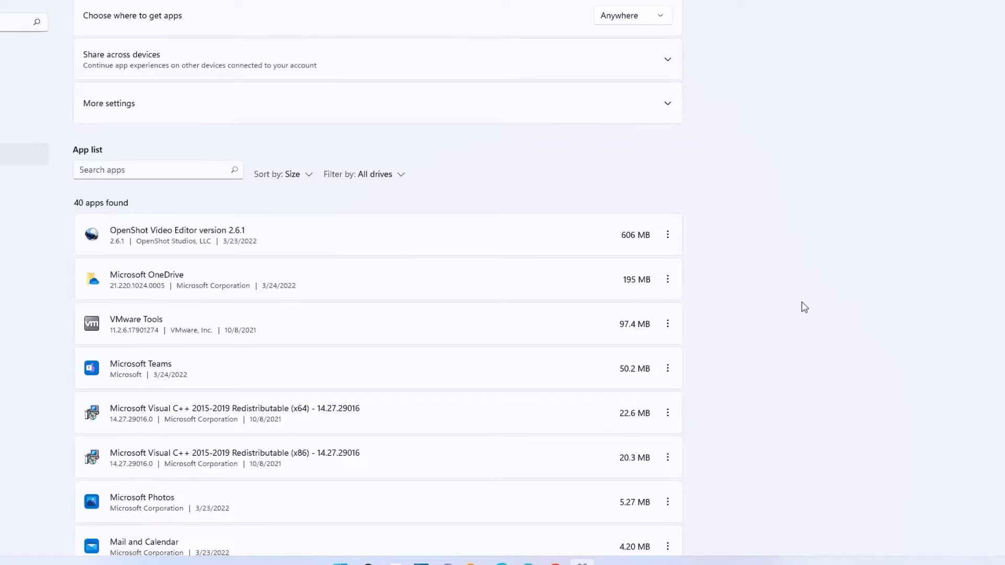
# Uninstall OpenShot Video Editor, approving the prompt, then go back to the Storage overview
pyautogui.click(668, 235)
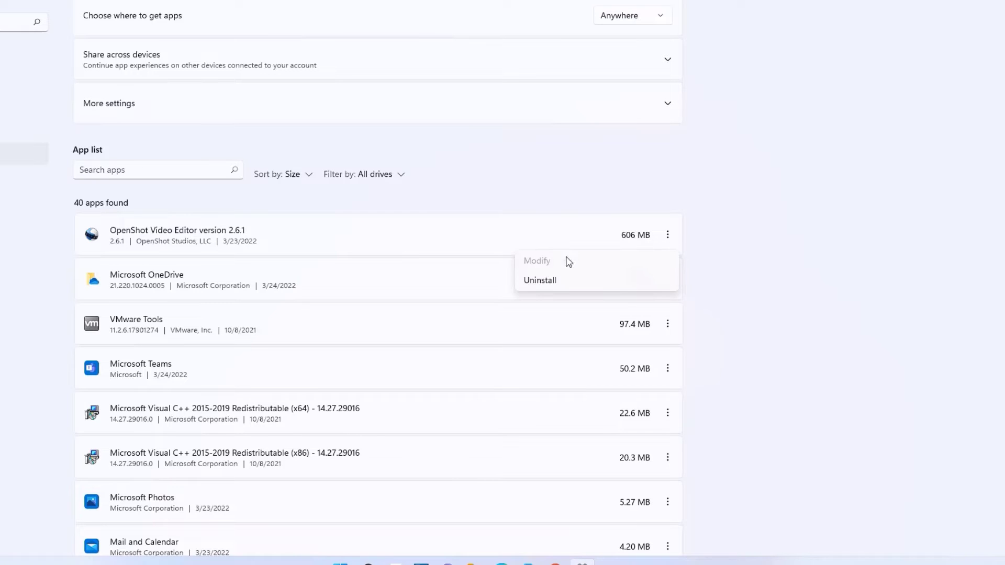
pyautogui.click(533, 282)
pyautogui.click(446, 349)
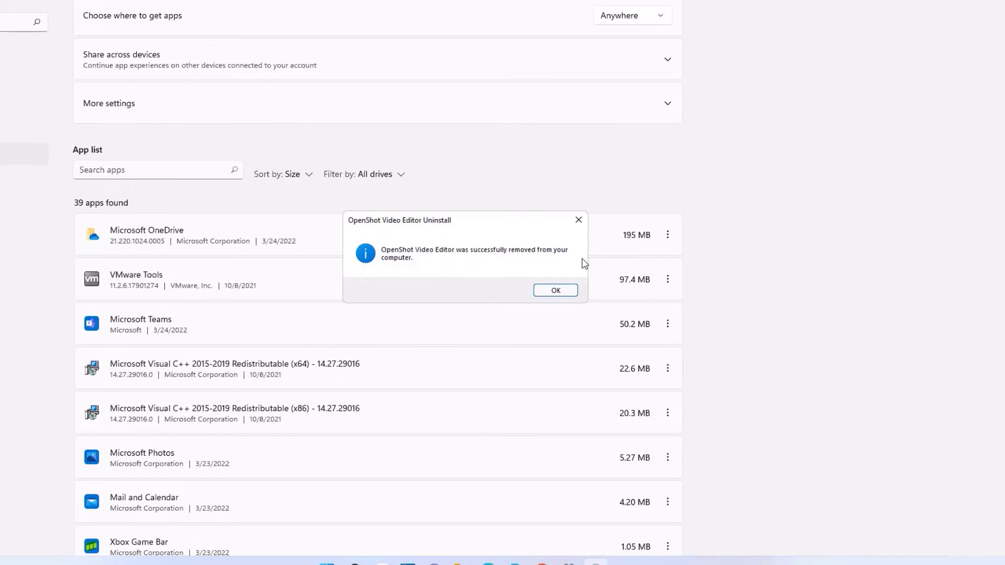
pyautogui.click(554, 291)
pyautogui.scroll(-5, 538, 312)
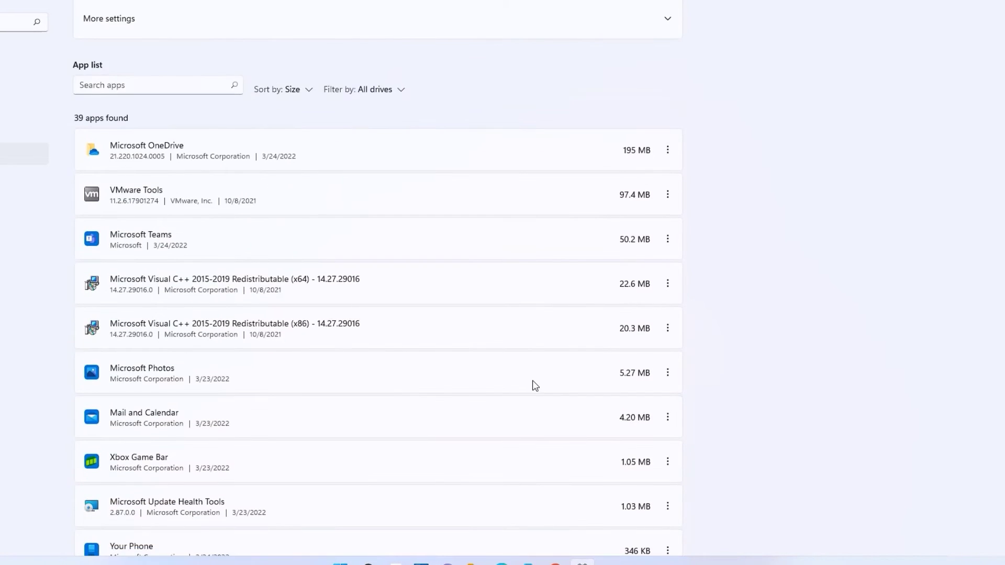
pyautogui.scroll(5, 715, 359)
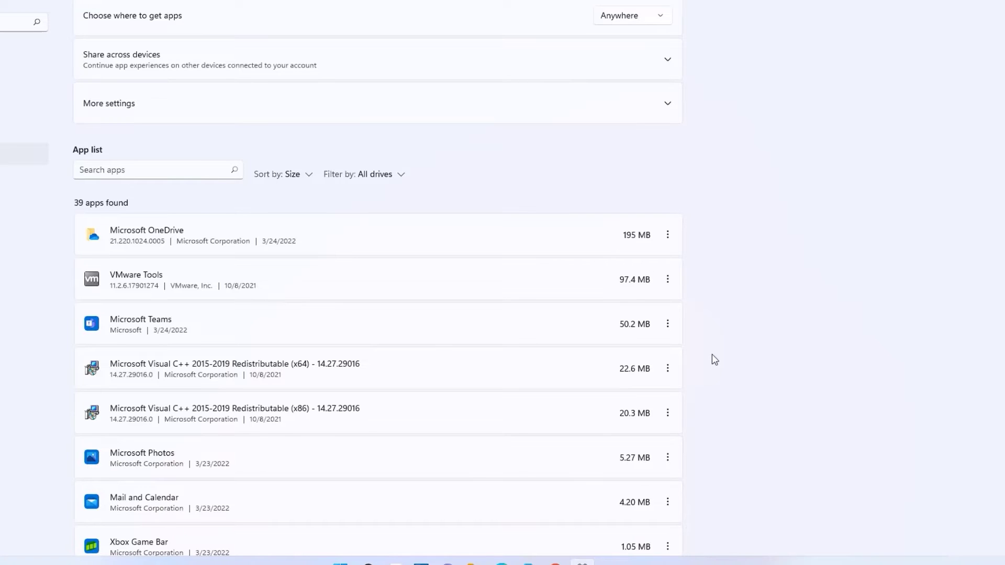
pyautogui.hotkey('alt', 'Left')
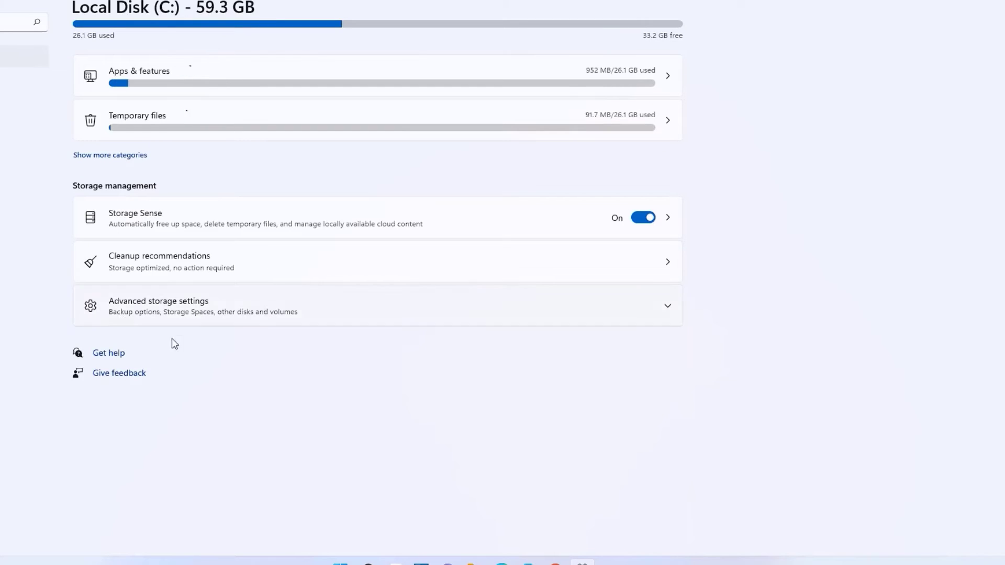
# Optimize drive C: from advanced storage settings until it shows 0% fragmented, then close
pyautogui.click(119, 316)
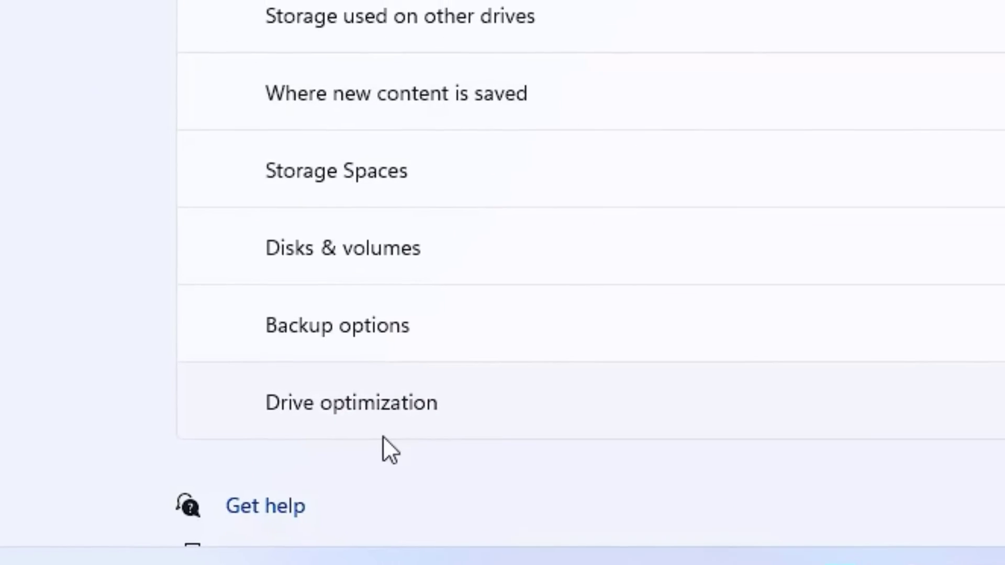
pyautogui.click(383, 435)
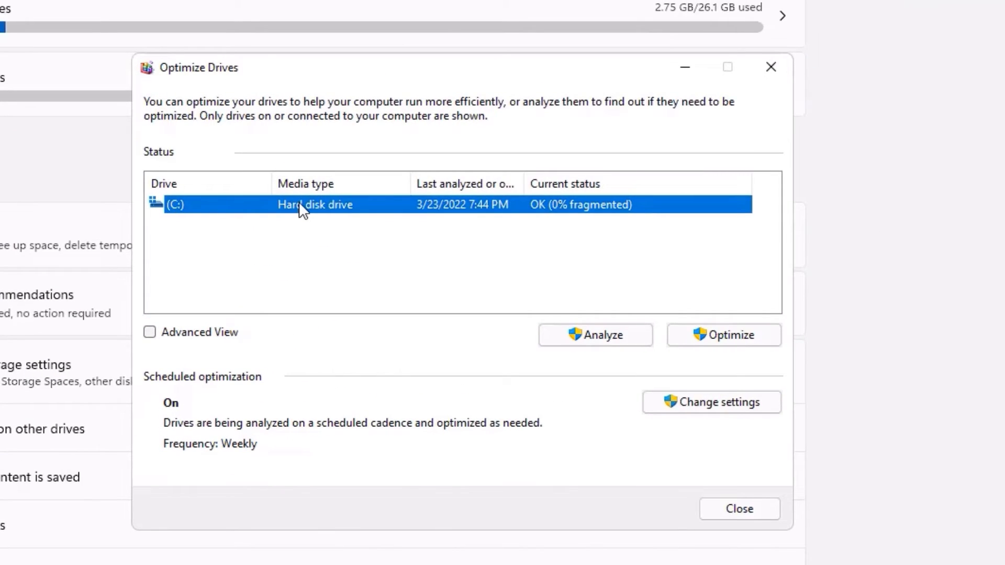
pyautogui.click(698, 342)
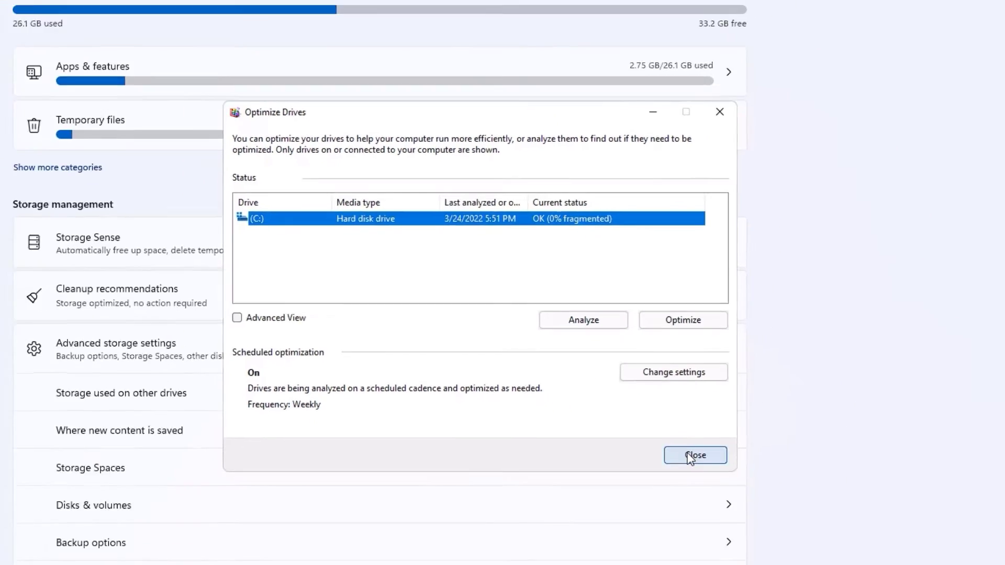
pyautogui.click(740, 509)
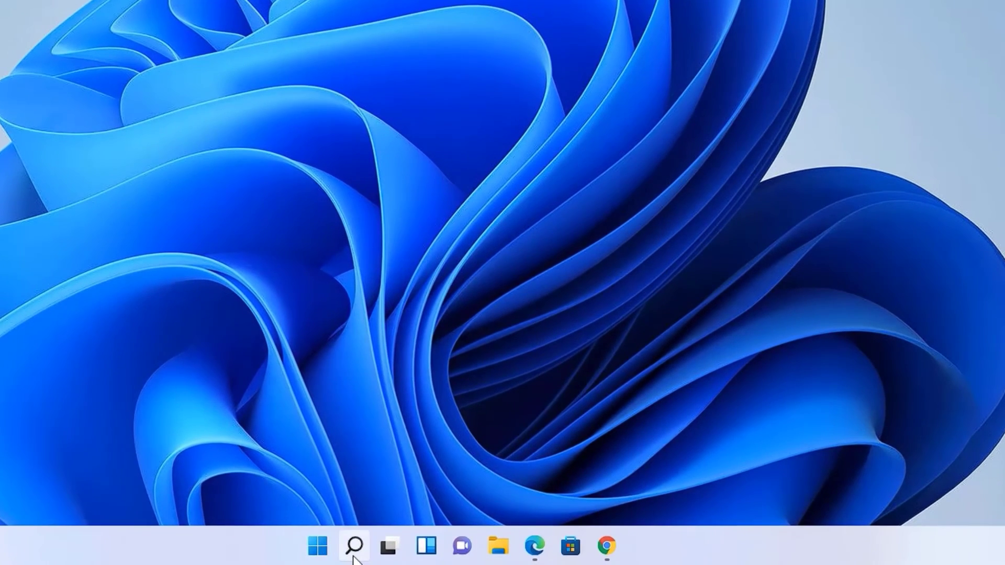
# Launch Disk Cleanup via 'cleanmgr' and tick Windows error reports files
pyautogui.click(354, 558)
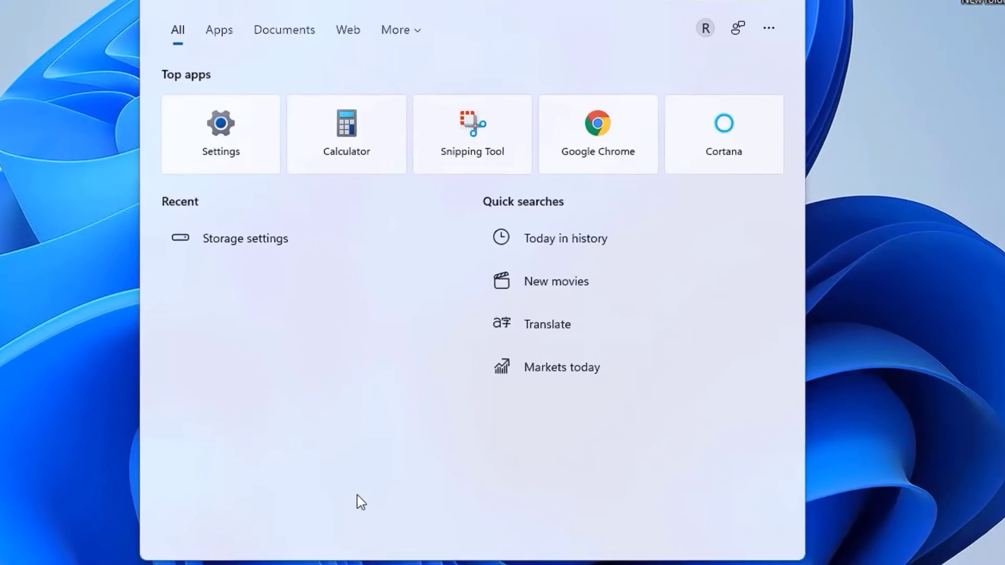
pyautogui.write('cleanmgr')
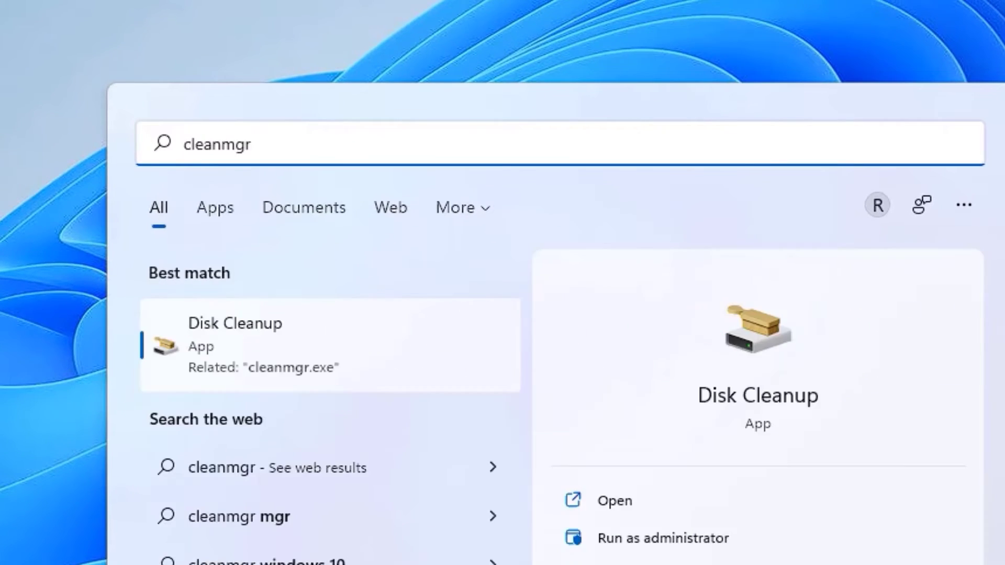
pyautogui.click(210, 360)
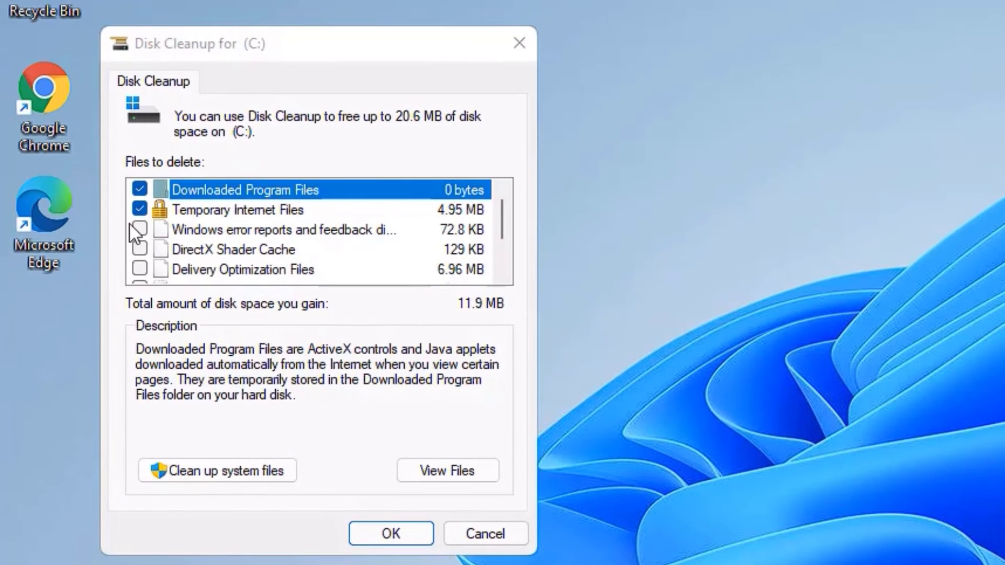
pyautogui.click(137, 230)
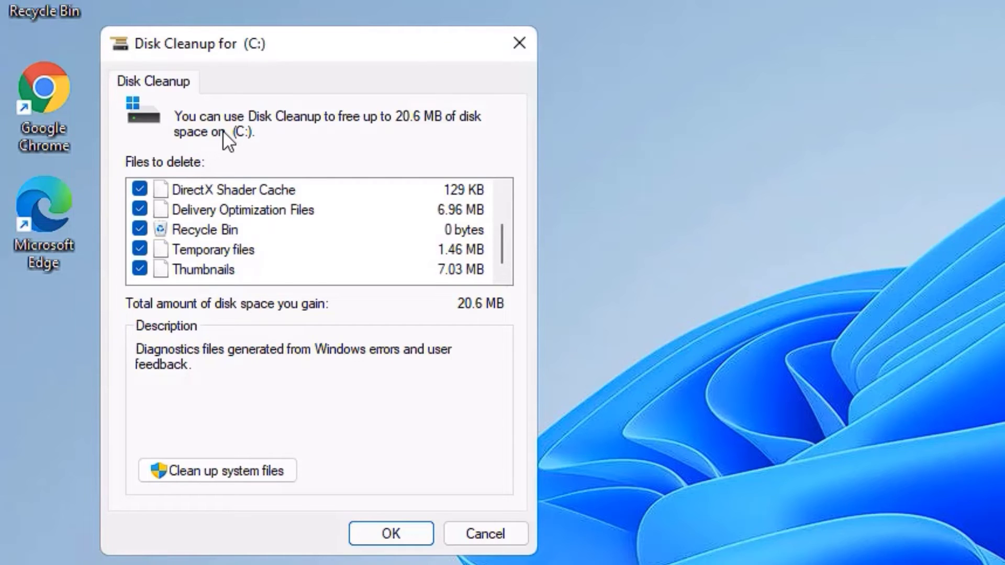
pyautogui.scroll(1, 164, 197)
pyautogui.scroll(-1, 131, 213)
pyautogui.scroll(1, 219, 250)
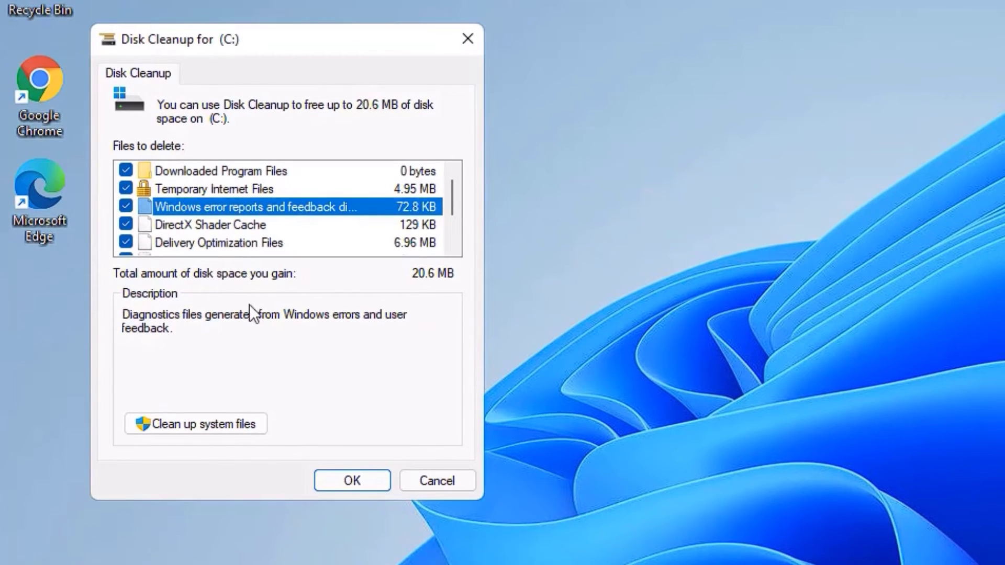
# Rescan system files, tick Windows Update Cleanup and Microsoft Defender files, and delete them all
pyautogui.click(170, 428)
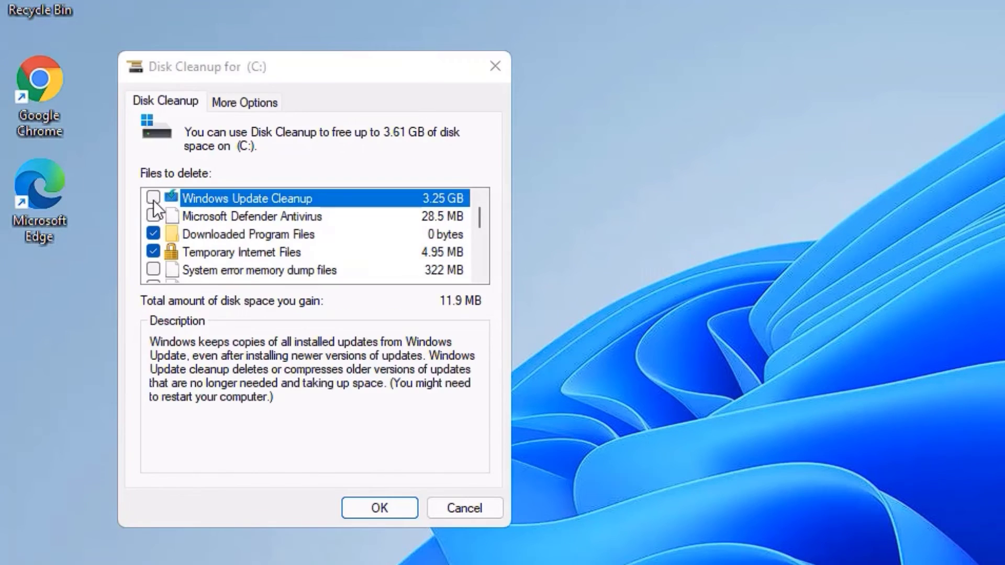
pyautogui.click(153, 198)
pyautogui.click(153, 215)
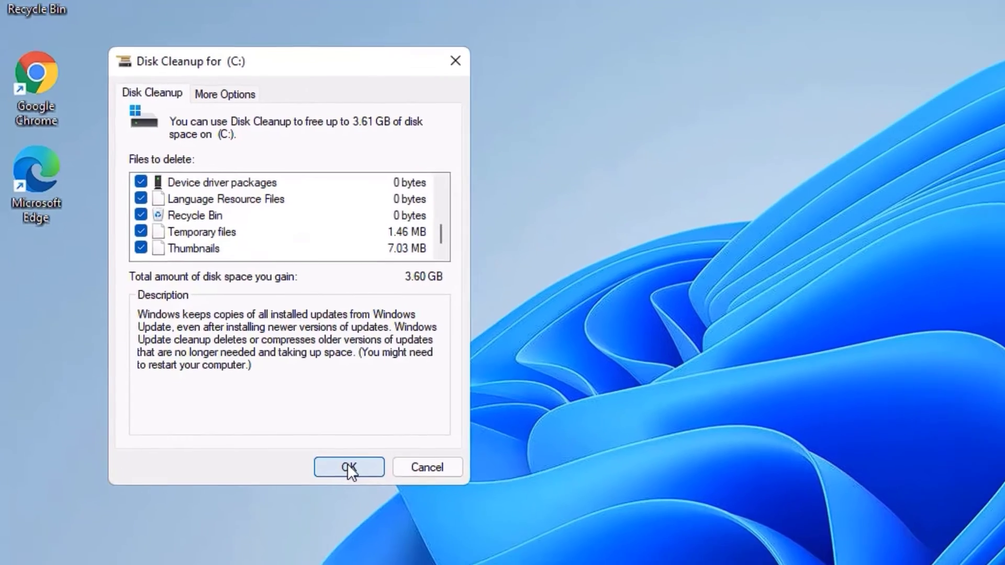
pyautogui.click(380, 508)
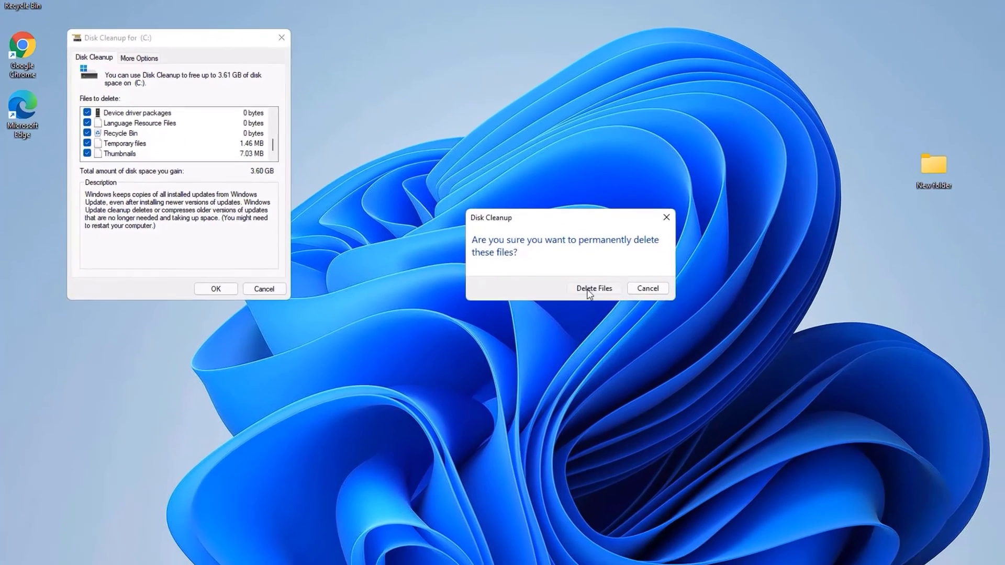
pyautogui.click(647, 318)
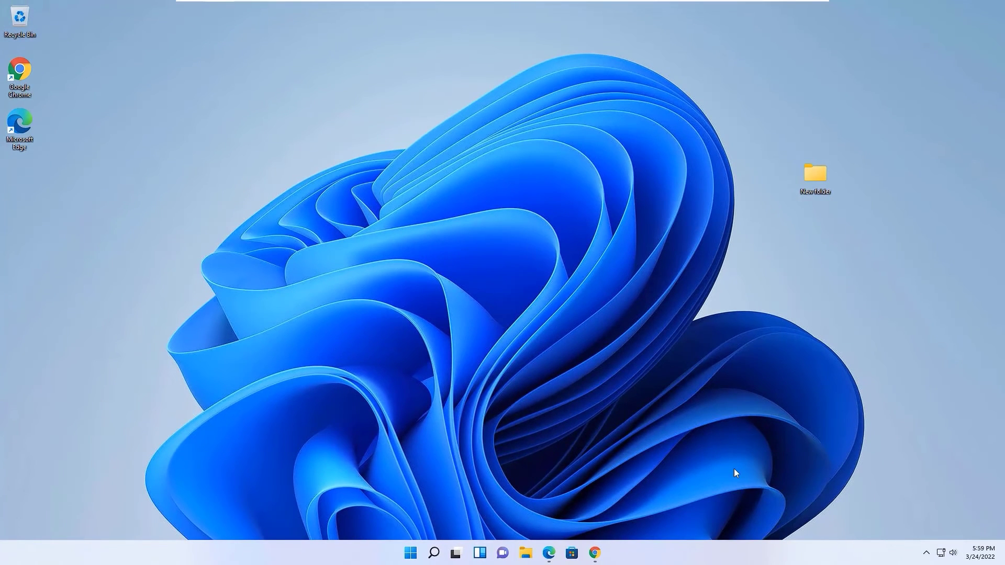
# Permanently delete 'New folder' from the Desktop using File Explorer
pyautogui.click(526, 553)
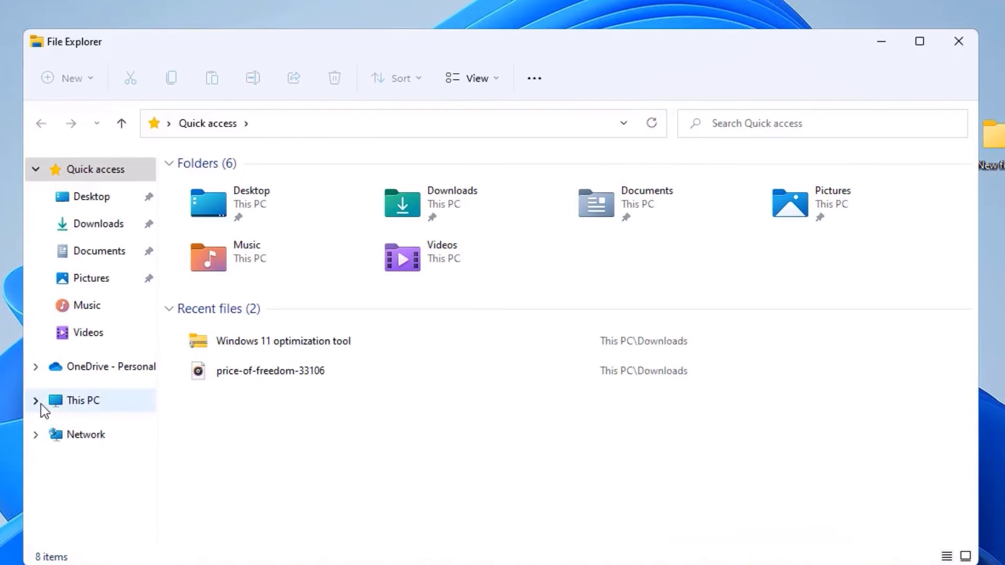
pyautogui.click(37, 402)
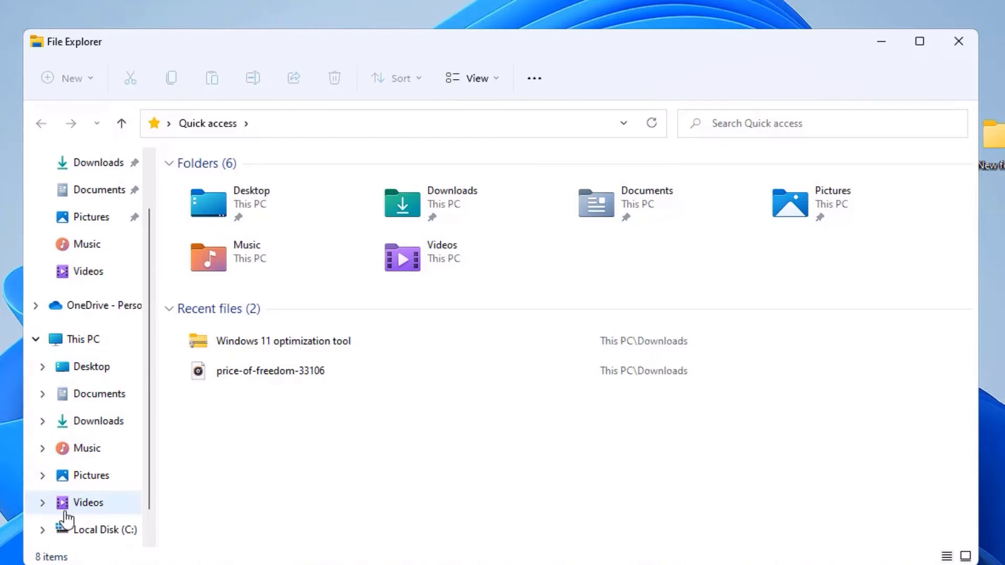
pyautogui.click(83, 340)
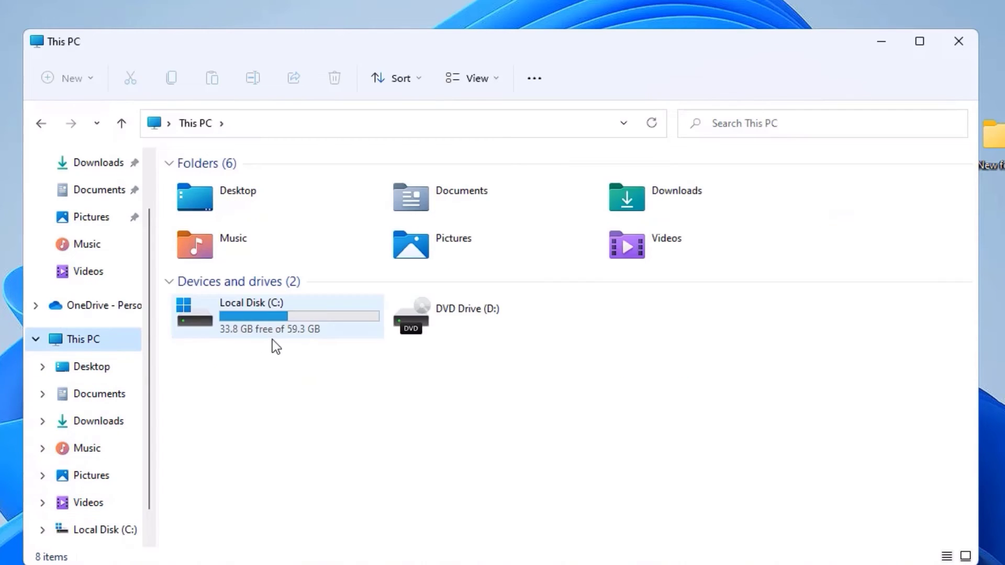
pyautogui.click(91, 367)
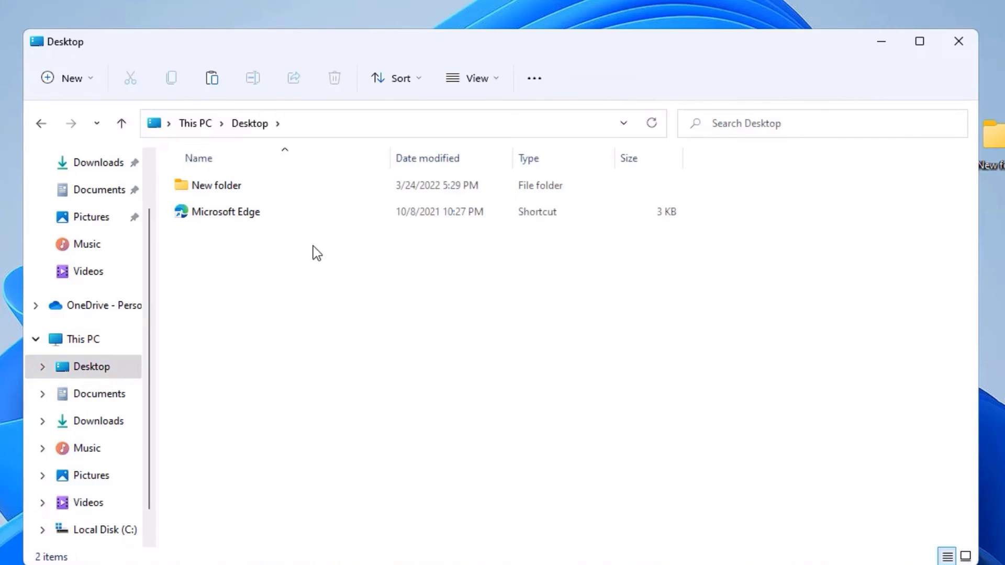
pyautogui.click(259, 181)
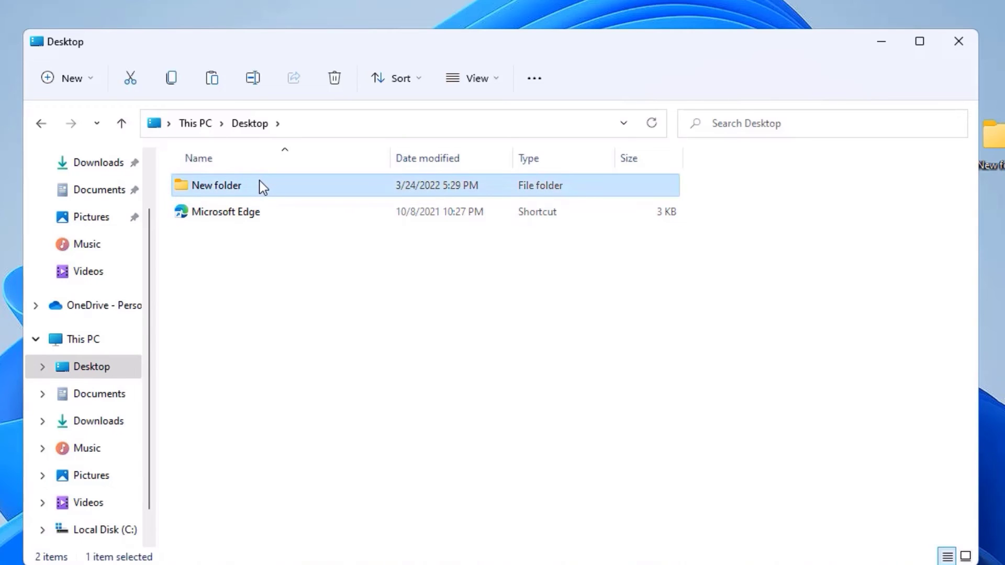
pyautogui.hotkey('shift', 'Delete')
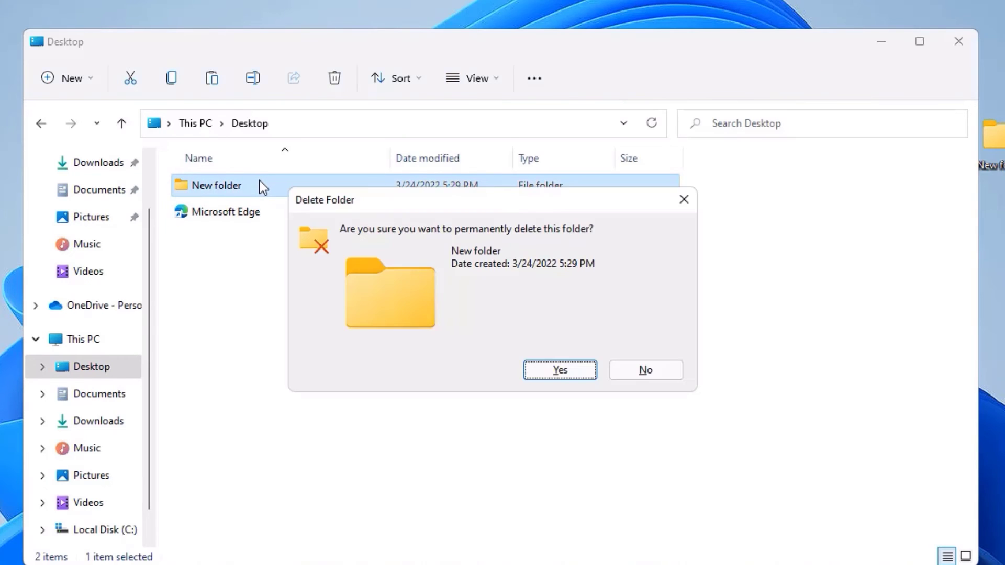
pyautogui.press('Return')
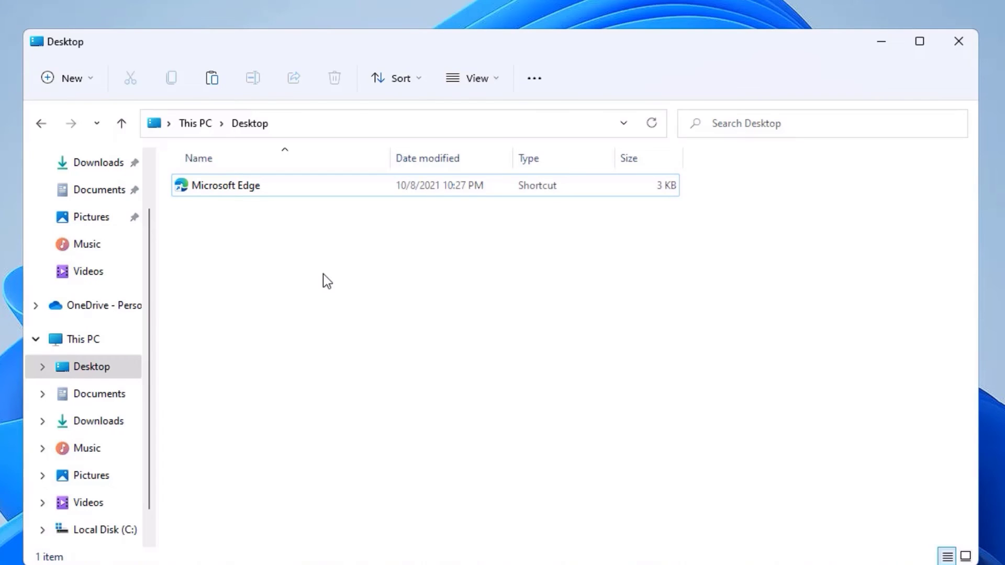
# Browse the Documents, Downloads and Music folders
pyautogui.click(101, 397)
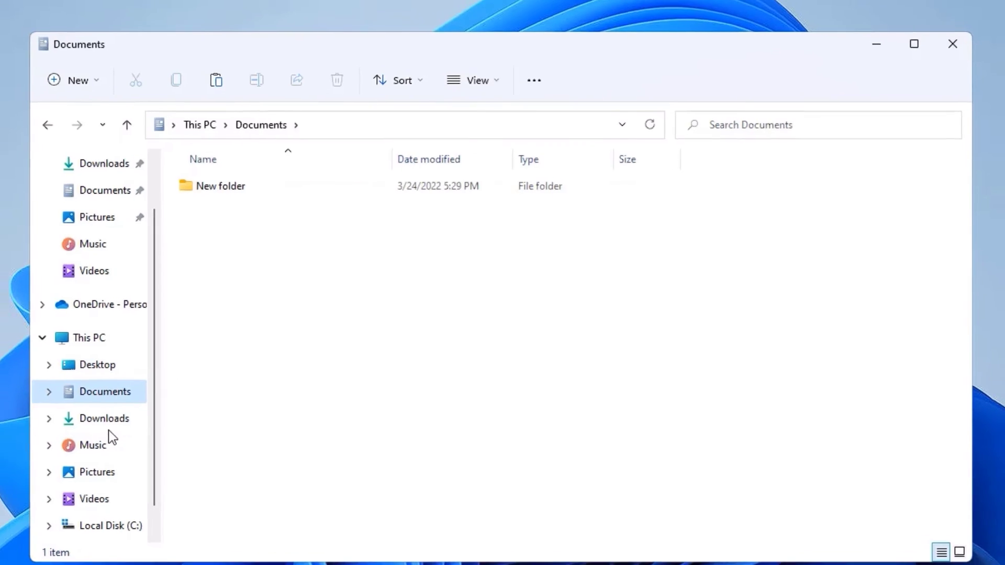
pyautogui.click(107, 426)
pyautogui.click(205, 392)
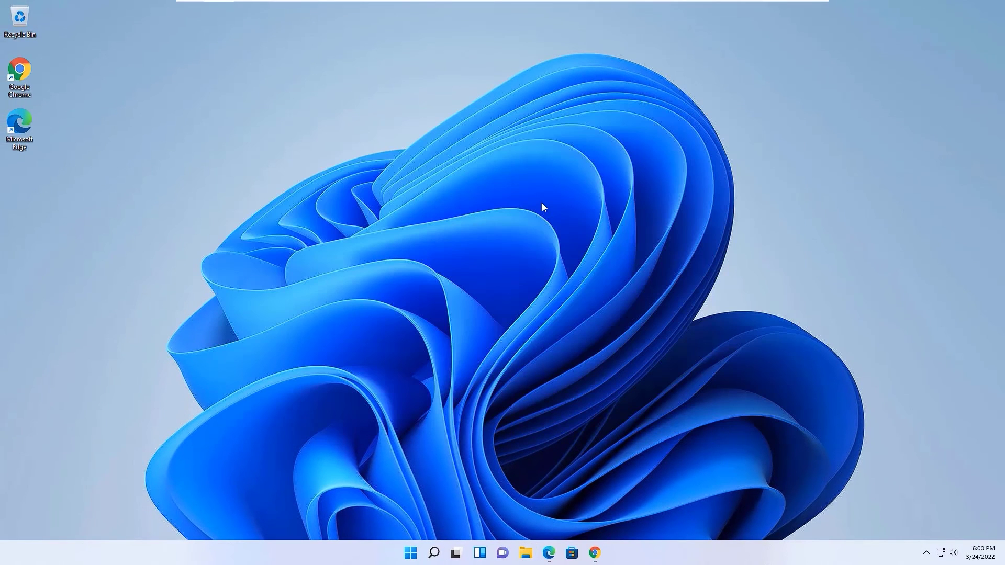